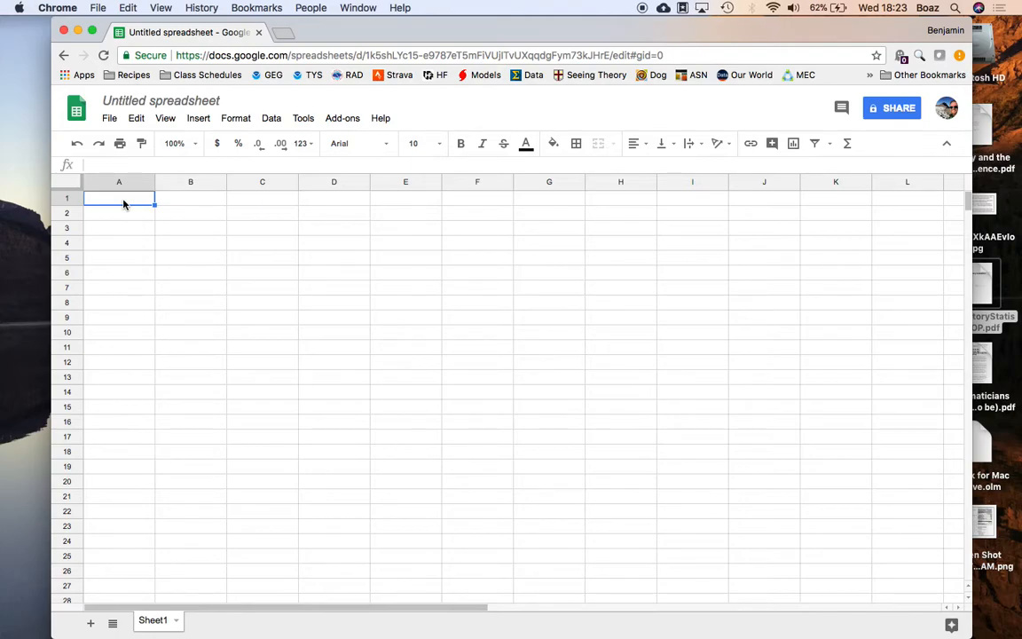
# Enter the problem statement "There are 200 bacteria to start with and each creates 10 new bacteria per hour." in cell A1.
pyautogui.write('There are ')
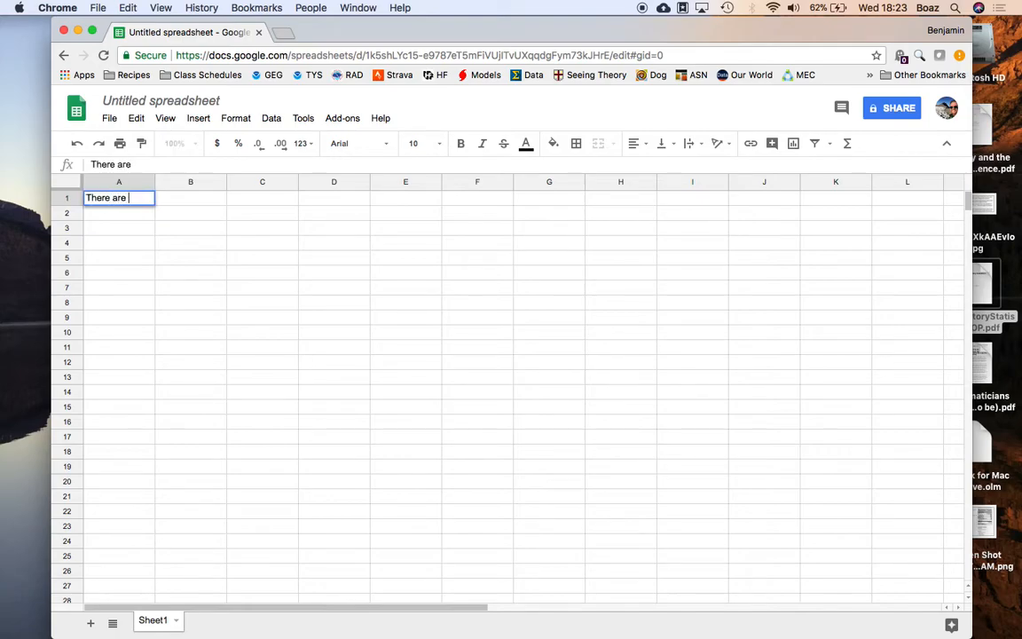
pyautogui.write('200 bacteria to as')
pyautogui.press('BackSpace')
pyautogui.press('BackSpace')
pyautogui.write('start with and each creates')
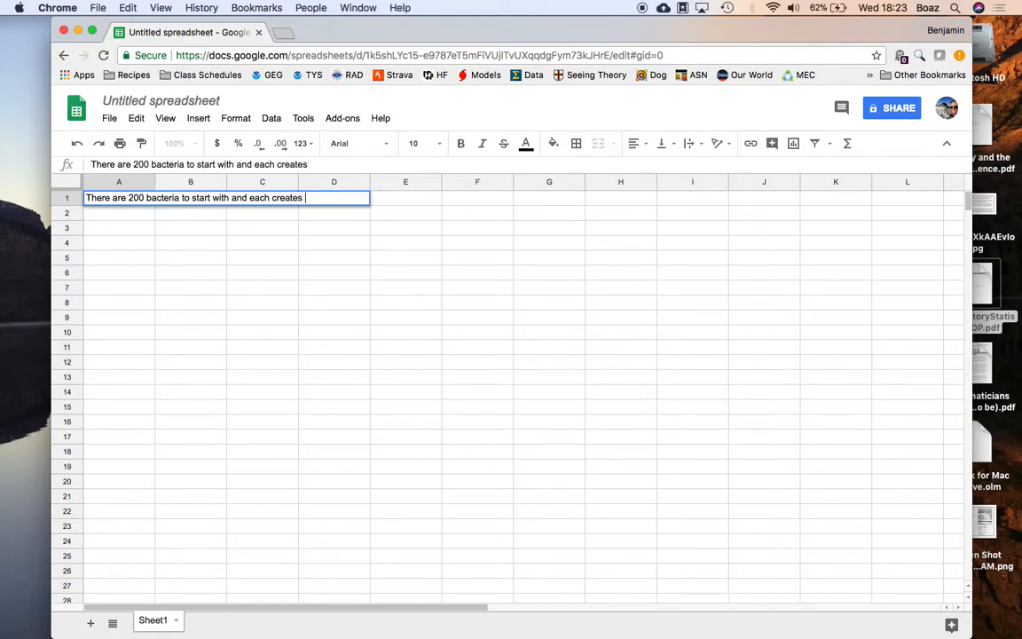
pyautogui.write(' 10 new back')
pyautogui.press('BackSpace')
pyautogui.write('eria p')
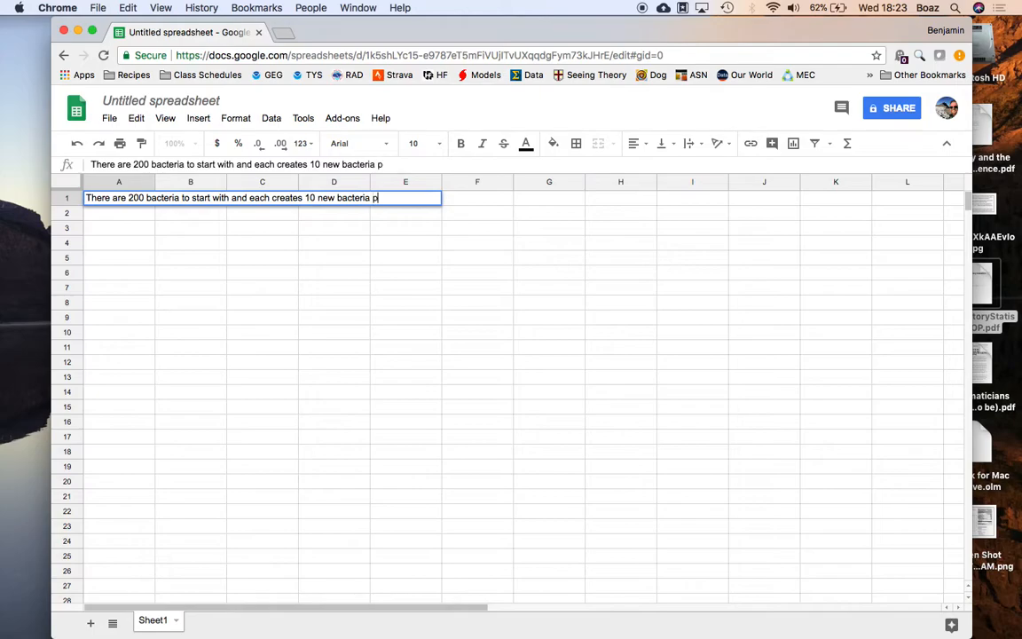
pyautogui.write('er hour.')
pyautogui.press('Return')
pyautogui.press('Return')
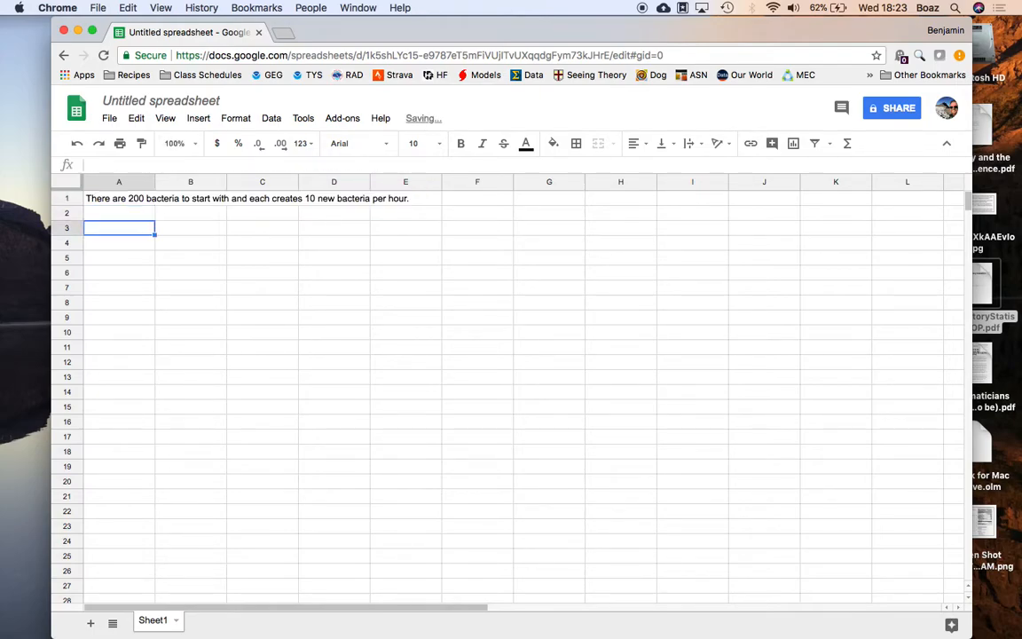
# Add the column headers Hours, New Bacteria and Total Bacteria in cells A3 to C3.
pyautogui.write('Hours')
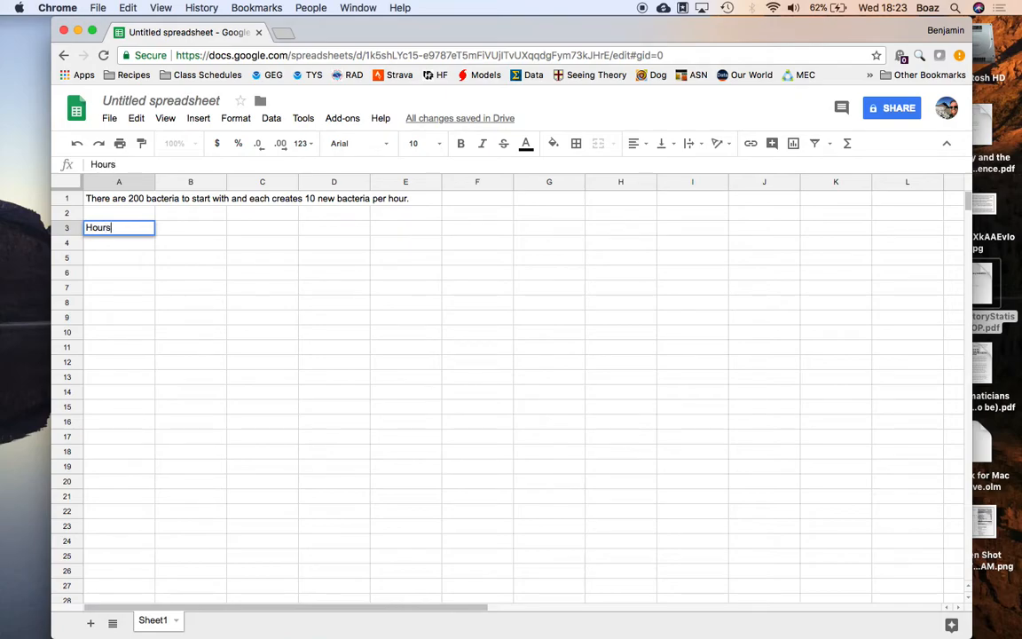
pyautogui.press('Tab')
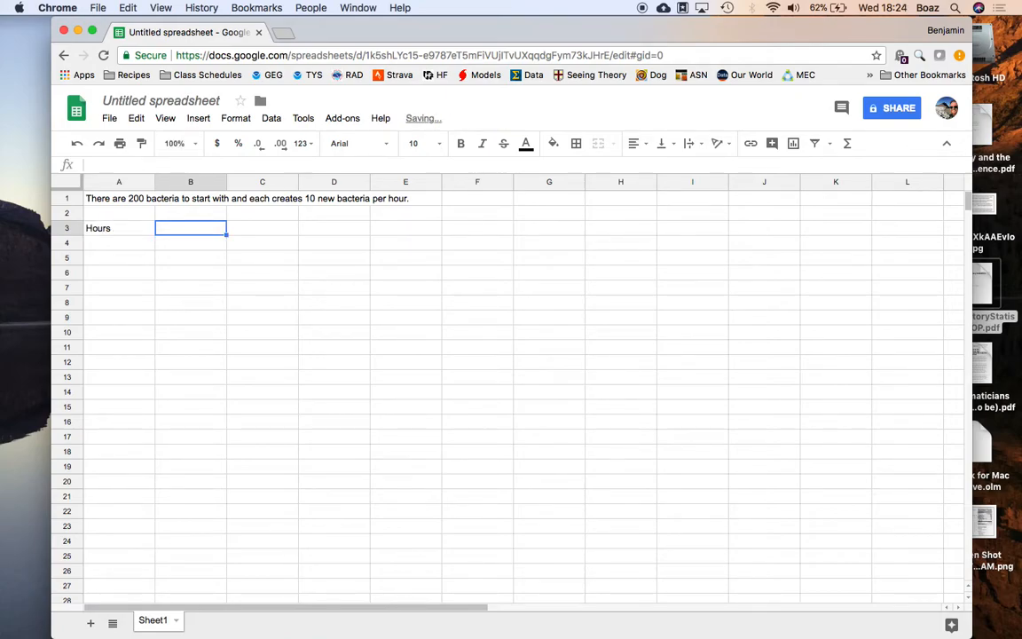
pyautogui.write('New Ba')
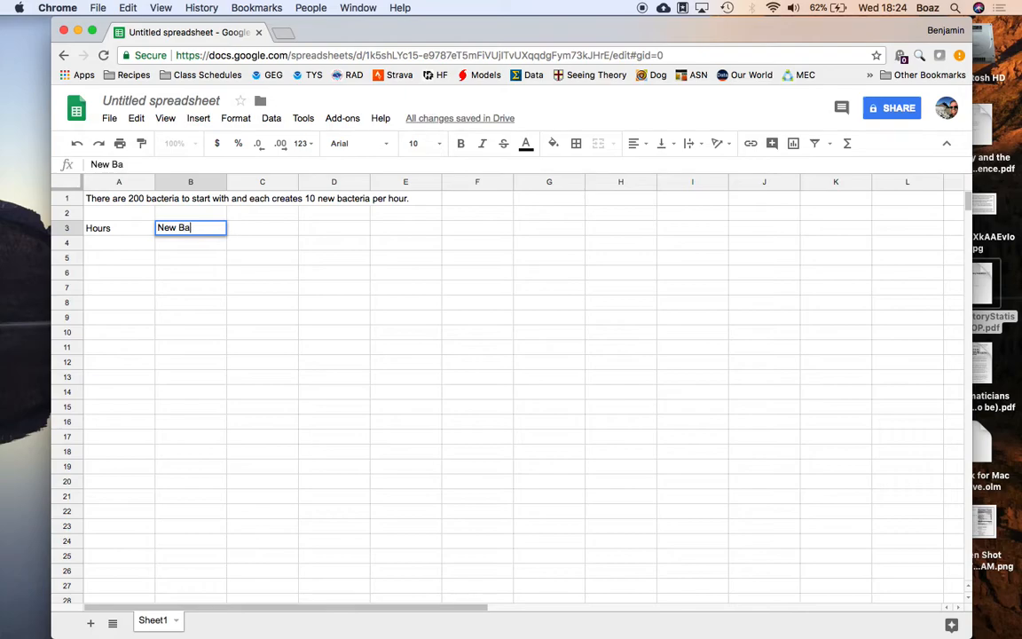
pyautogui.write('cteria')
pyautogui.press('Tab')
pyautogui.write('Tota')
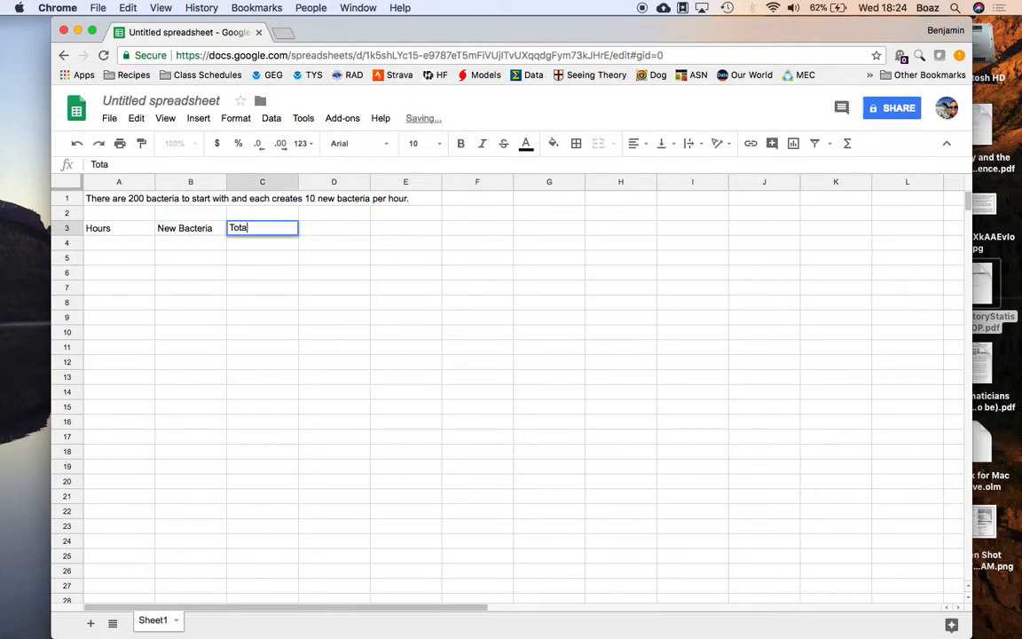
pyautogui.write('l Bactera')
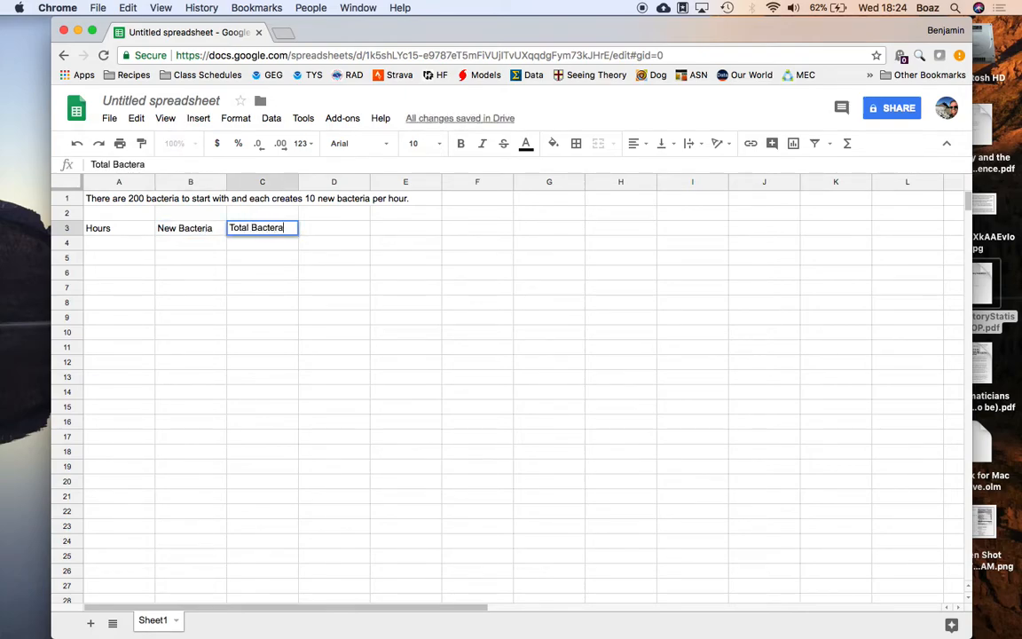
pyautogui.press('BackSpace')
pyautogui.write('ia')
pyautogui.press('Return')
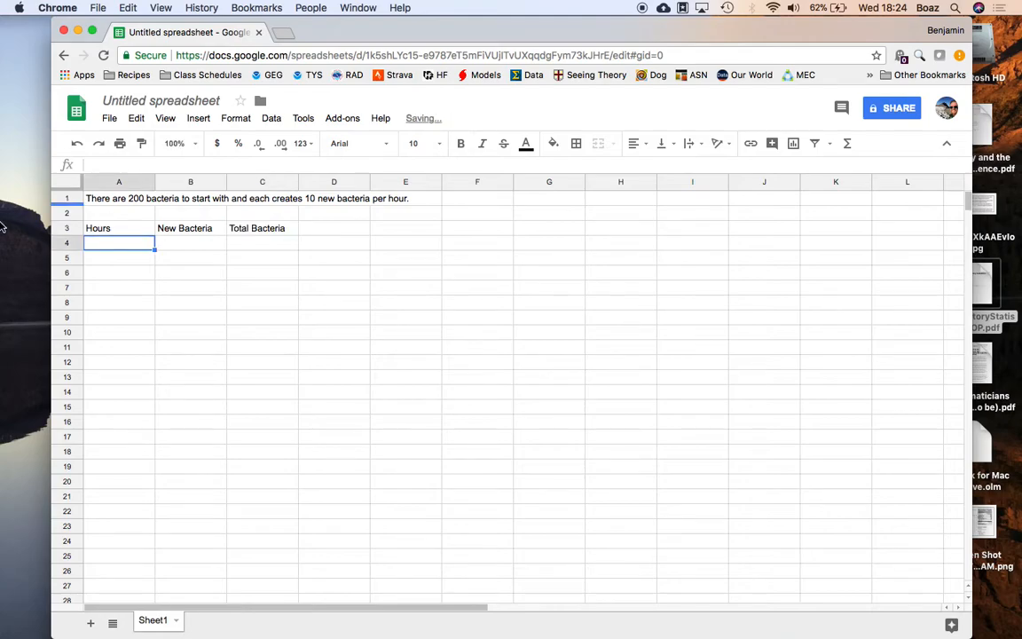
# Fill in the starting row 4 with 0 hours, 0 new bacteria and 200 total bacteria.
pyautogui.write('0')
pyautogui.press('Return')
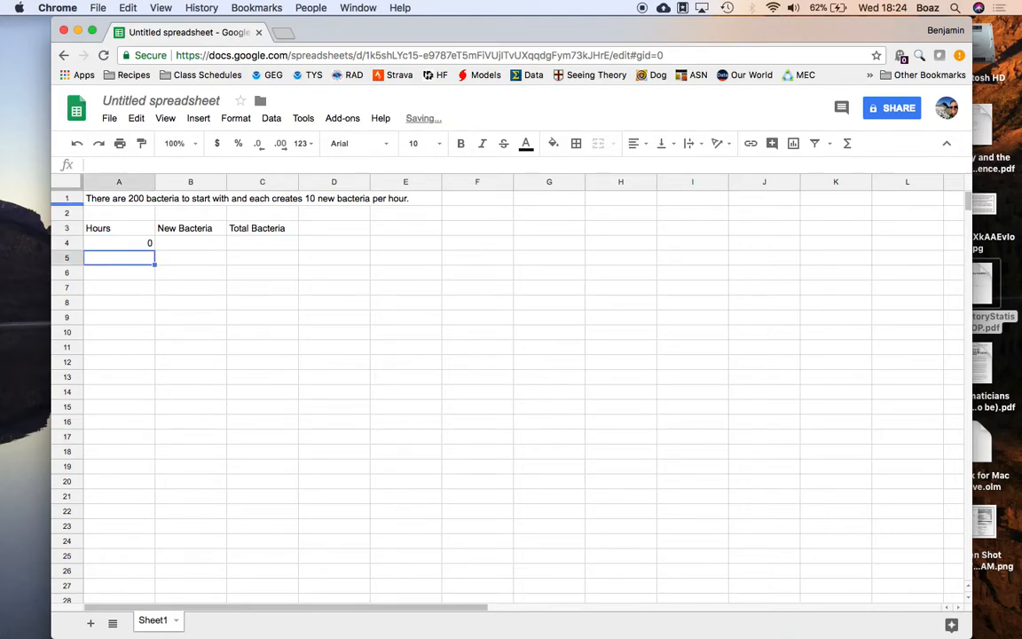
pyautogui.press('Up')
pyautogui.press('Right')
pyautogui.write('0')
pyautogui.press('Tab')
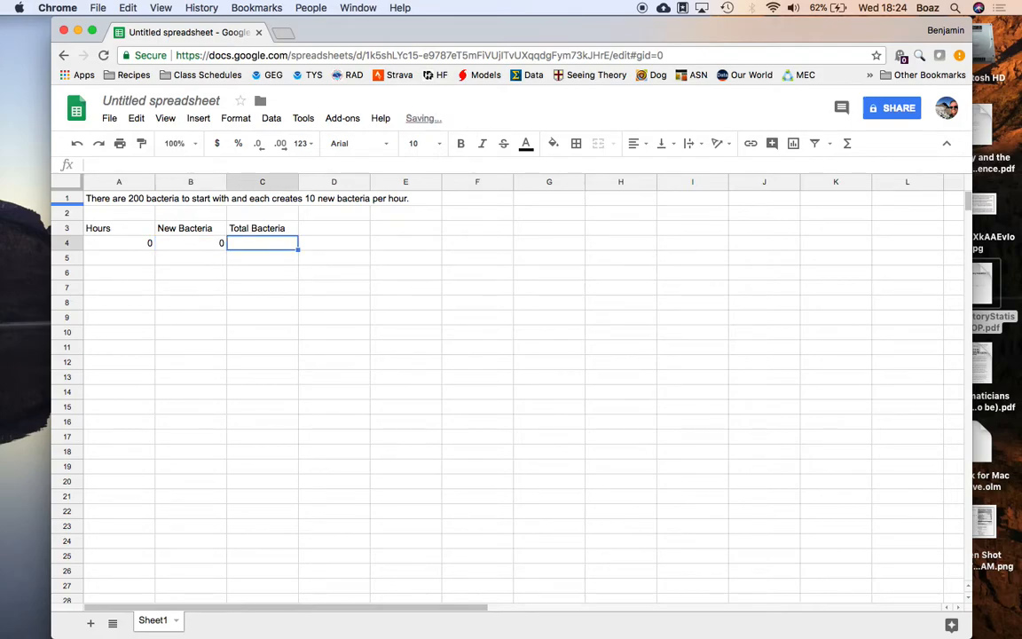
pyautogui.write('200')
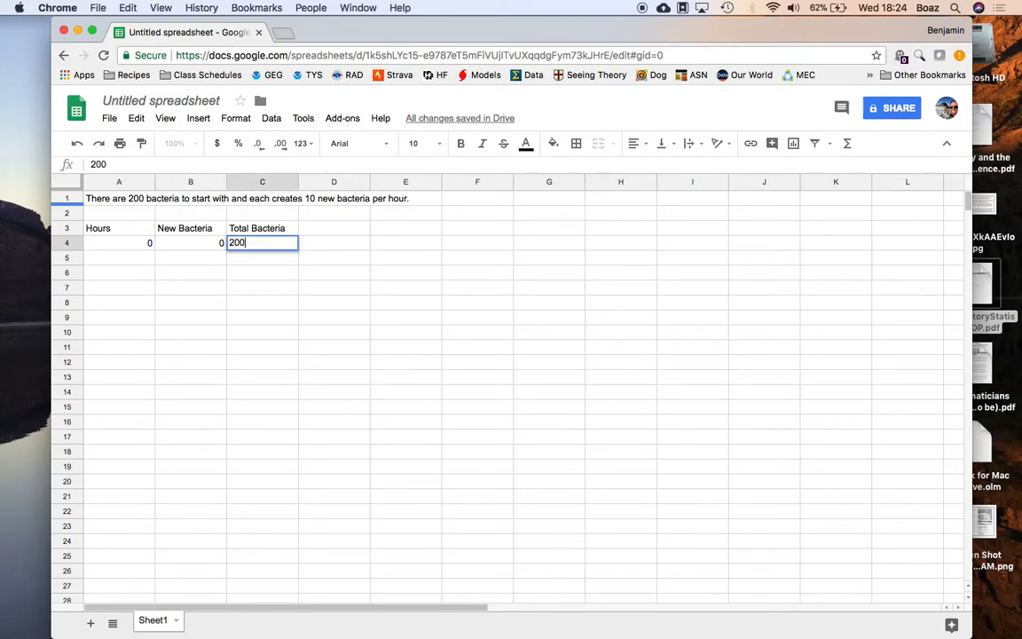
pyautogui.press('Return')
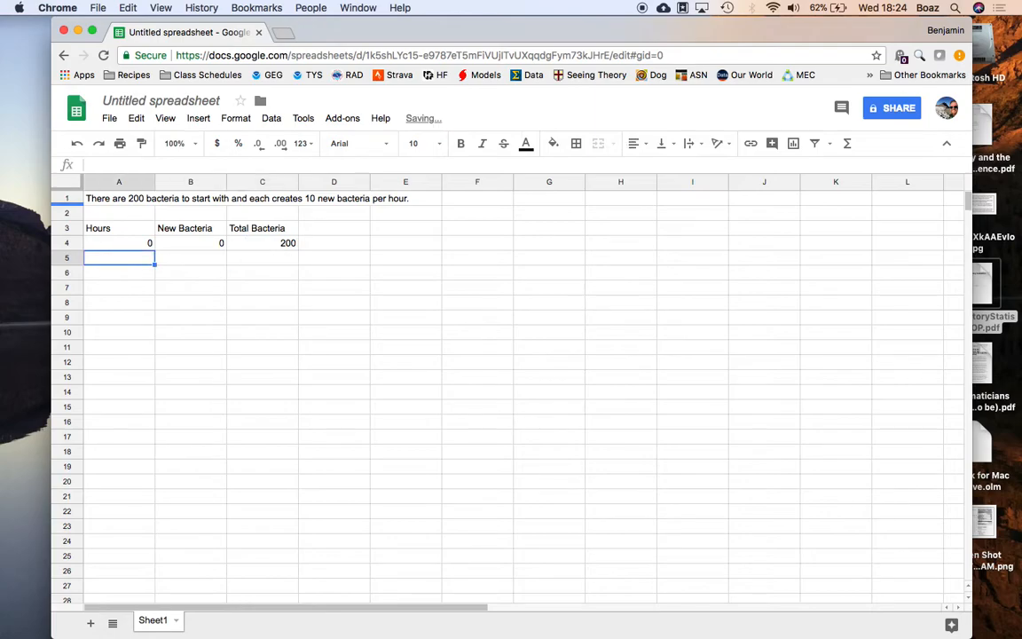
# Enter hour 1 in A5 and calculate its new bacteria in B5 with the formula =10*C4.
pyautogui.write('1')
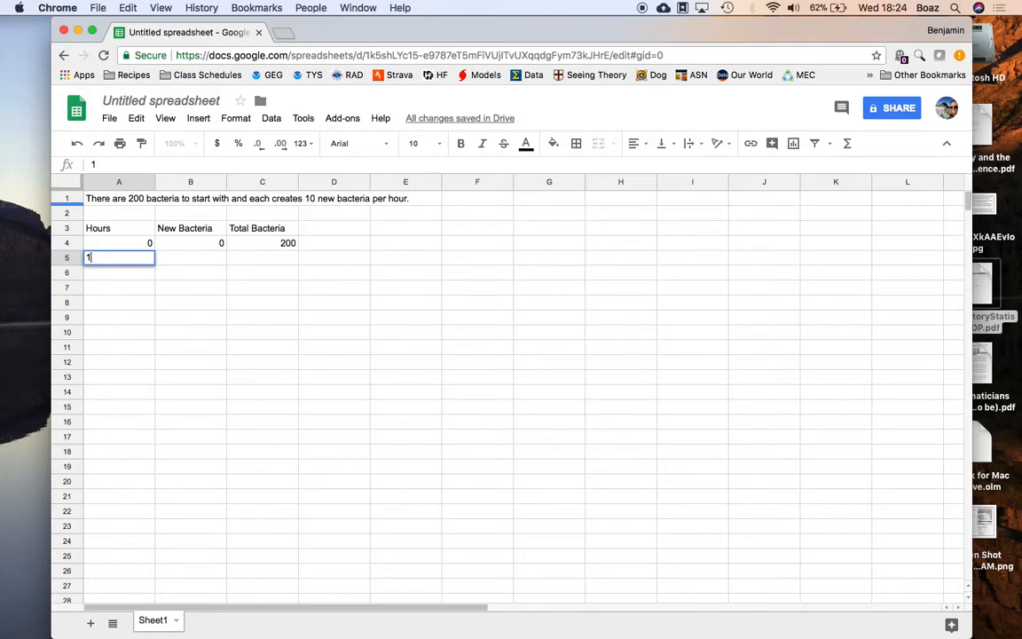
pyautogui.press('Tab')
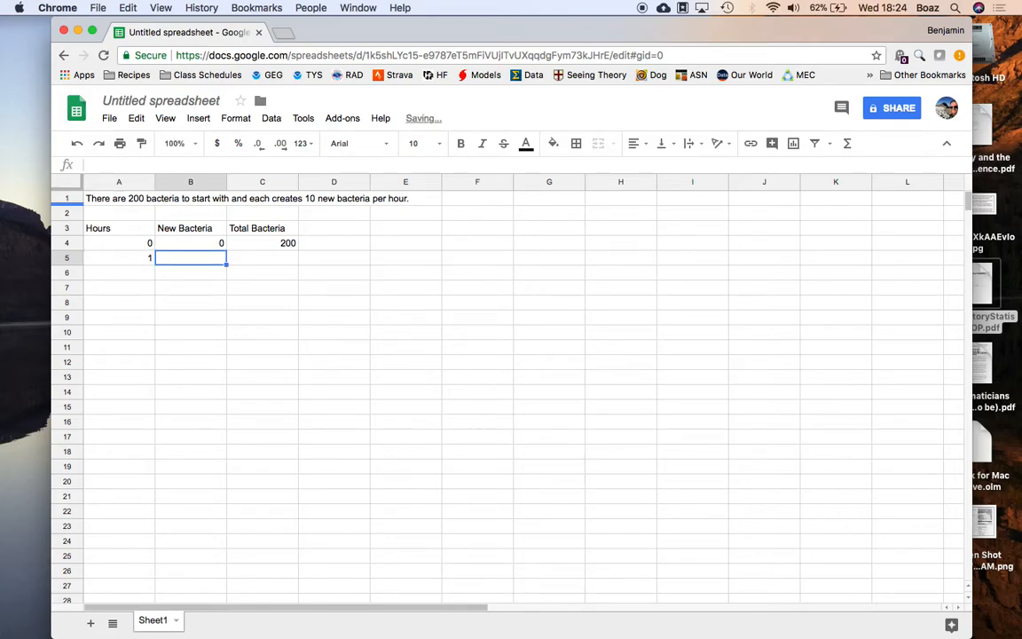
pyautogui.write('=')
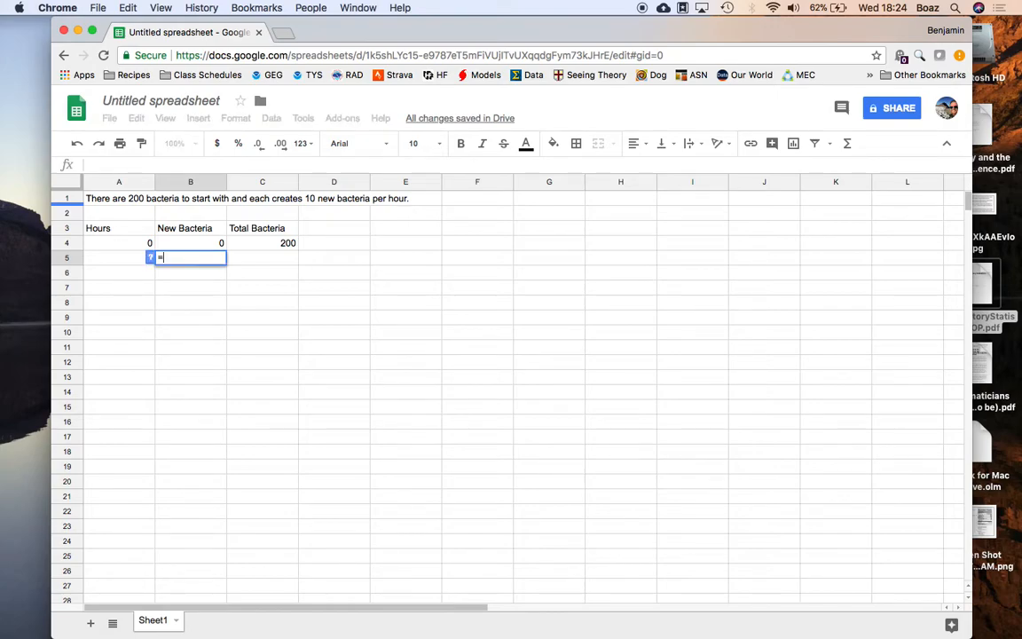
pyautogui.write('10*')
pyautogui.click(277, 247)
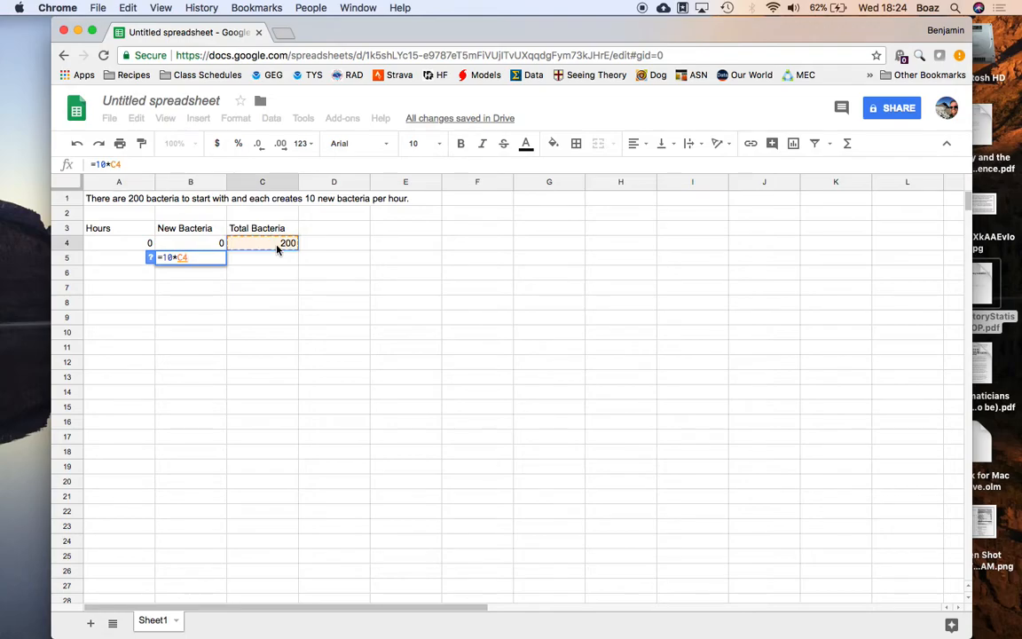
pyautogui.press('Return')
# Calculate the total bacteria for hour 1 in C5 with the formula =C4+B5.
pyautogui.click(245, 262)
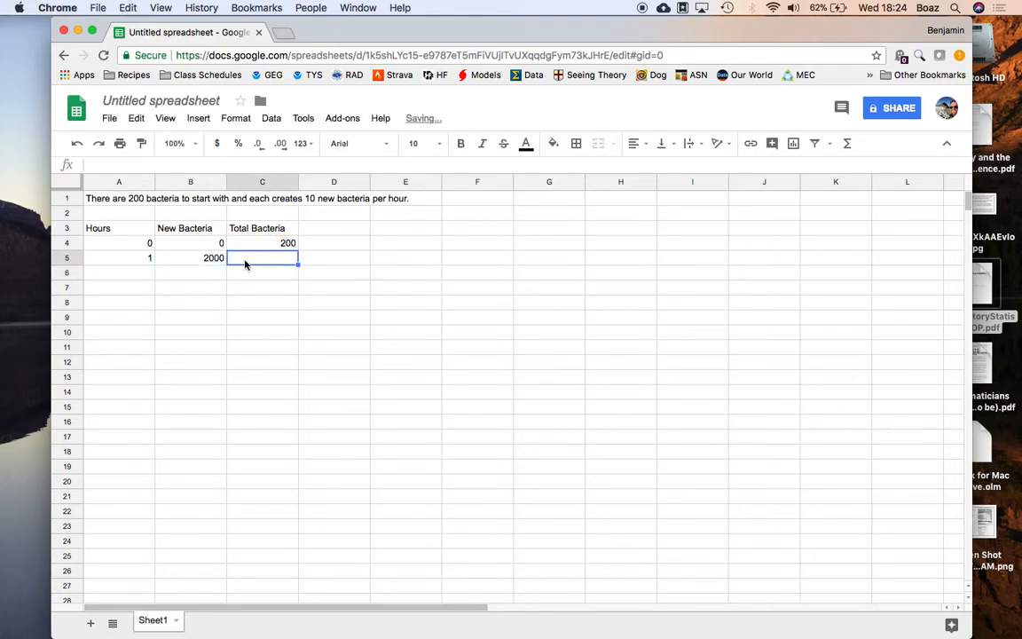
pyautogui.write('=')
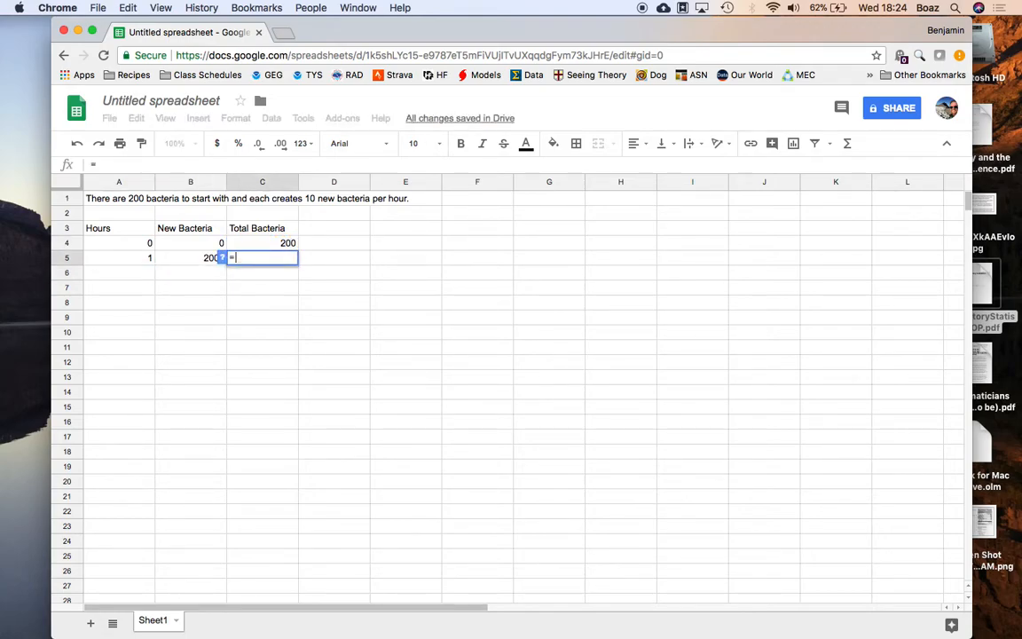
pyautogui.click(264, 245)
pyautogui.write('+')
pyautogui.click(203, 257)
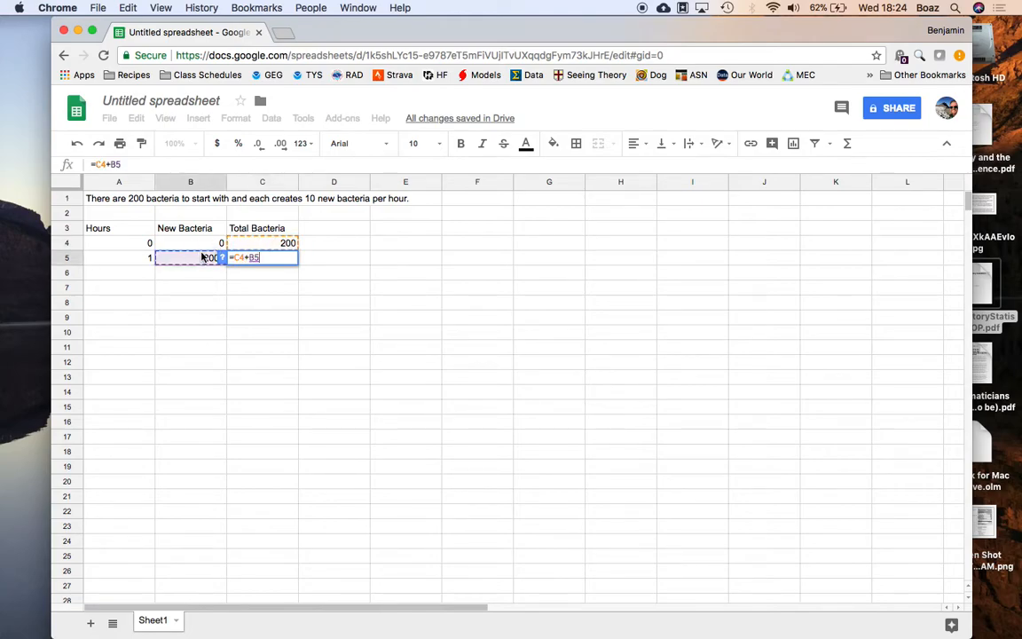
pyautogui.press('Return')
# Replace the hour in A5 with the formula =A4+1 and fill the row 5 formulas in A5:C5 down through row 15.
pyautogui.click(139, 260)
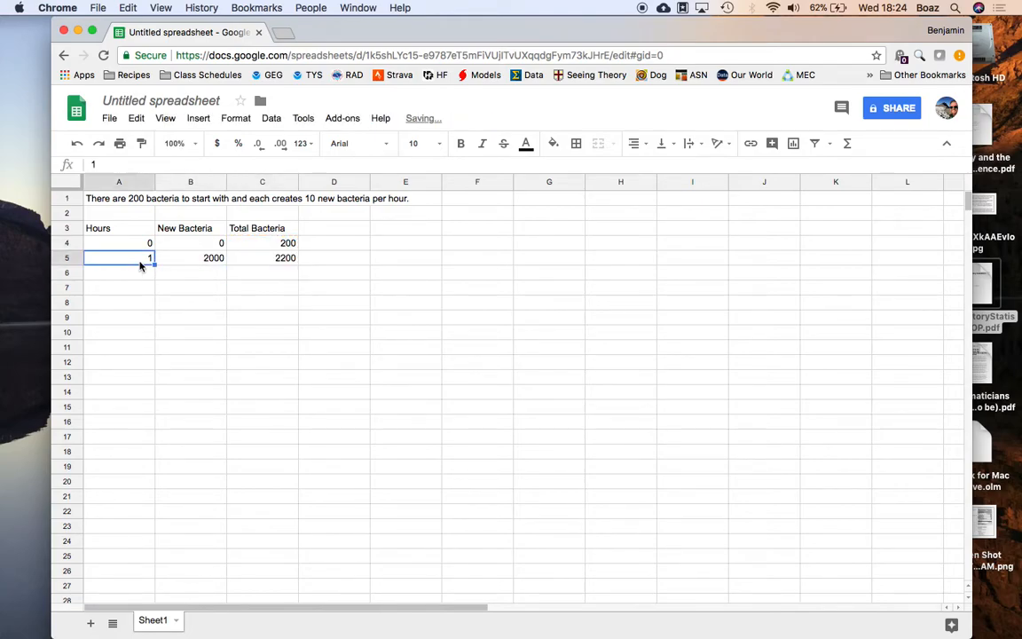
pyautogui.write('=')
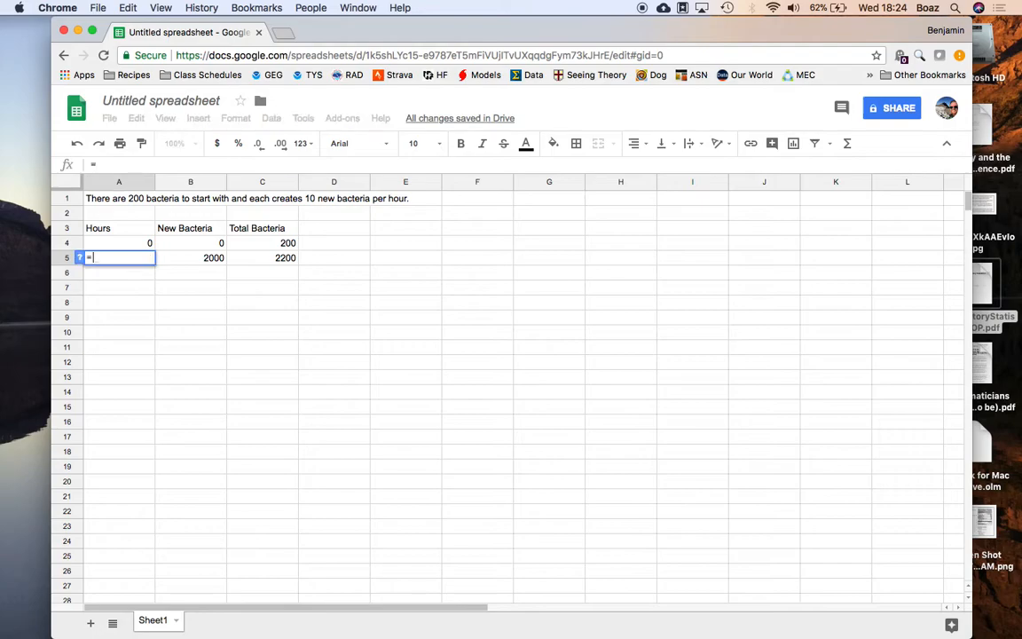
pyautogui.write('A4+1')
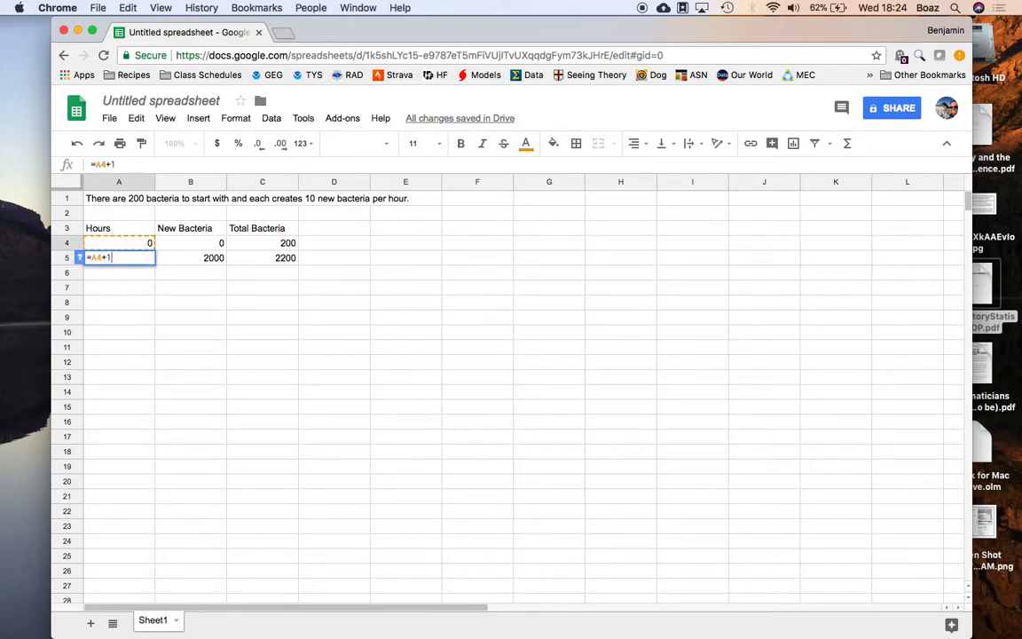
pyautogui.press('Return')
pyautogui.moveTo(142, 259); pyautogui.dragTo(282, 413)
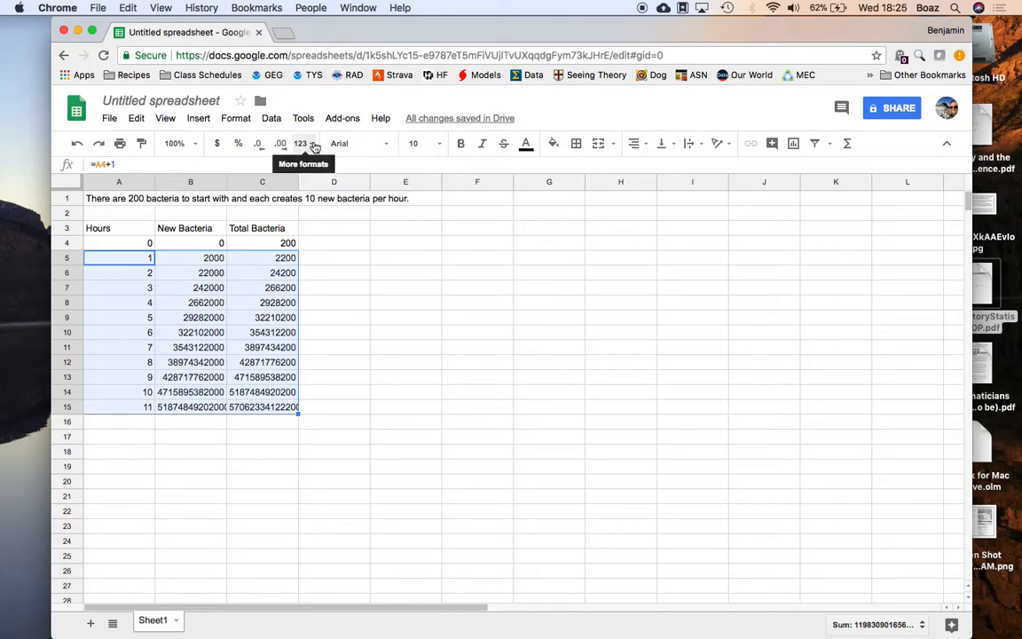
# Apply the Number format to the new and total bacteria values in B4:C15.
pyautogui.click(224, 282)
pyautogui.press('Up')
pyautogui.press('Up')
pyautogui.press('Up')
pyautogui.moveTo(225, 284); pyautogui.dragTo(286, 406)
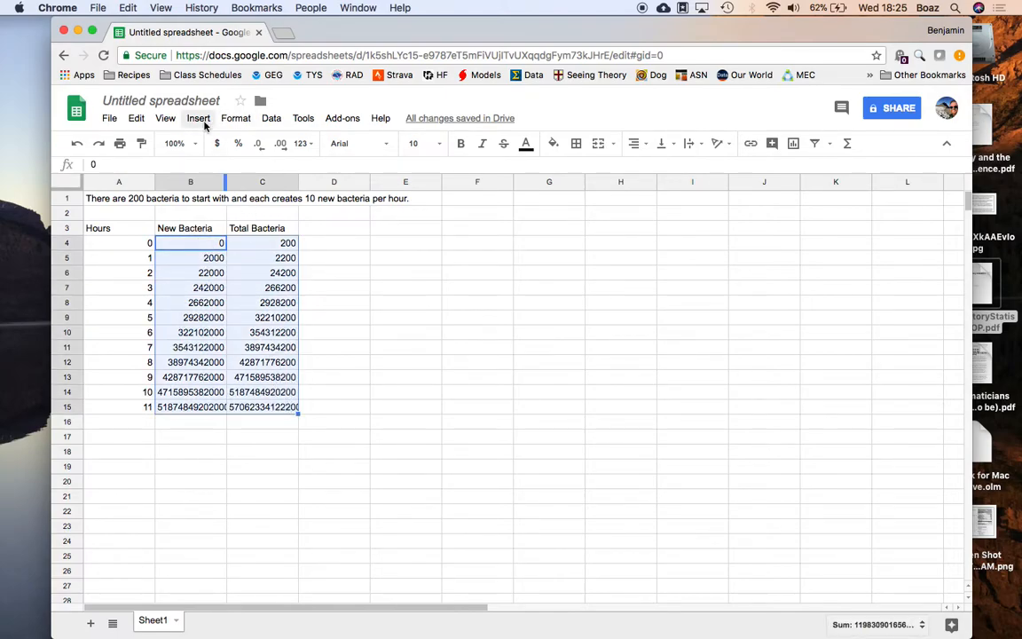
pyautogui.click(236, 118)
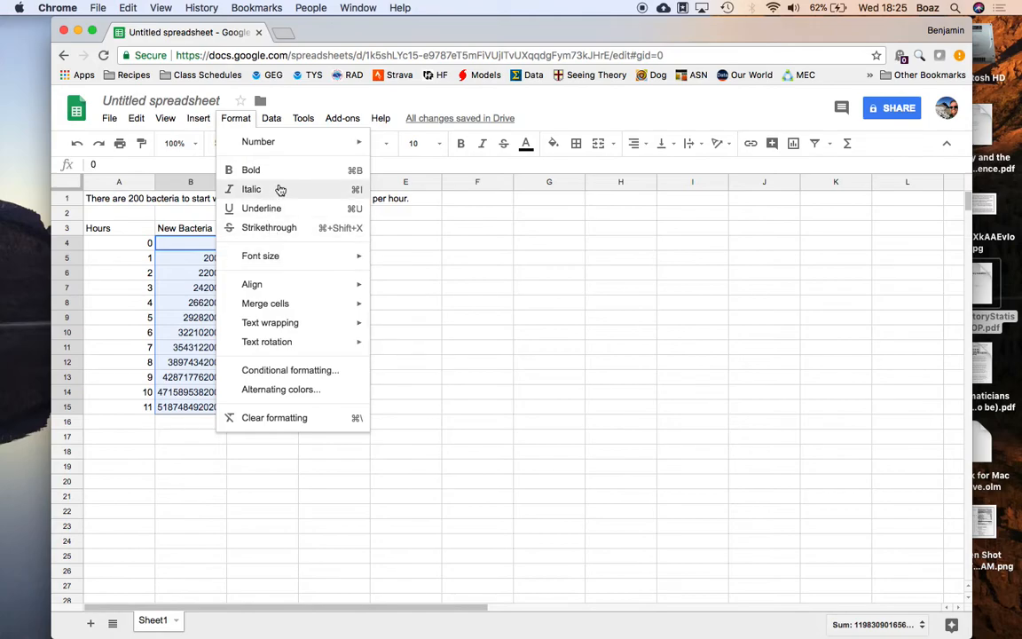
pyautogui.moveTo(290, 146)
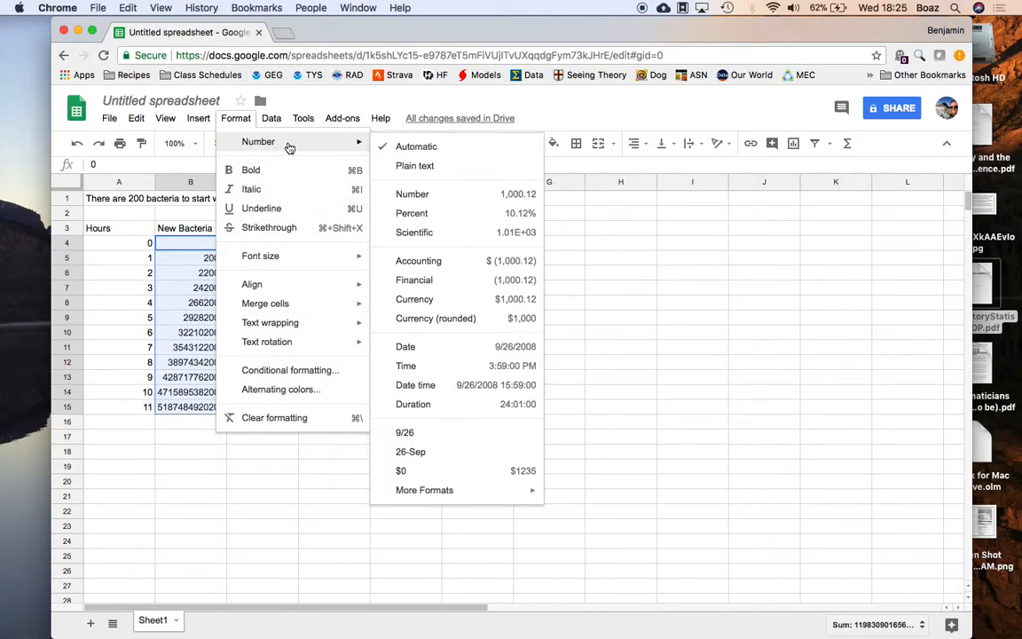
pyautogui.click(410, 196)
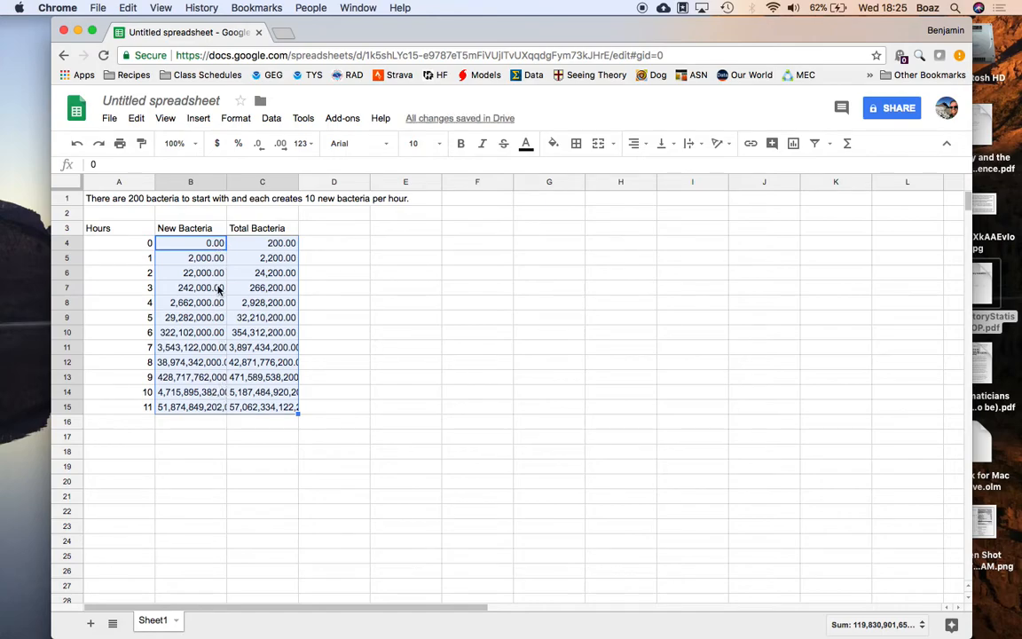
# Remove both decimal places from the values in B4:C15 and widen columns B and C to fit the large numbers.
pyautogui.click(264, 145)
pyautogui.click(264, 144)
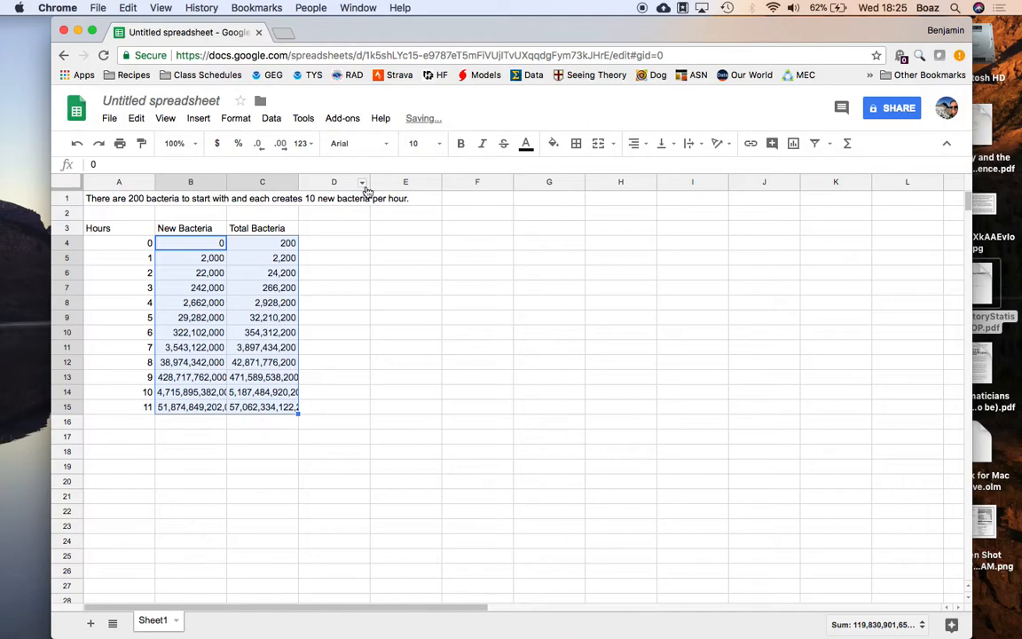
pyautogui.doubleClick(298, 181)
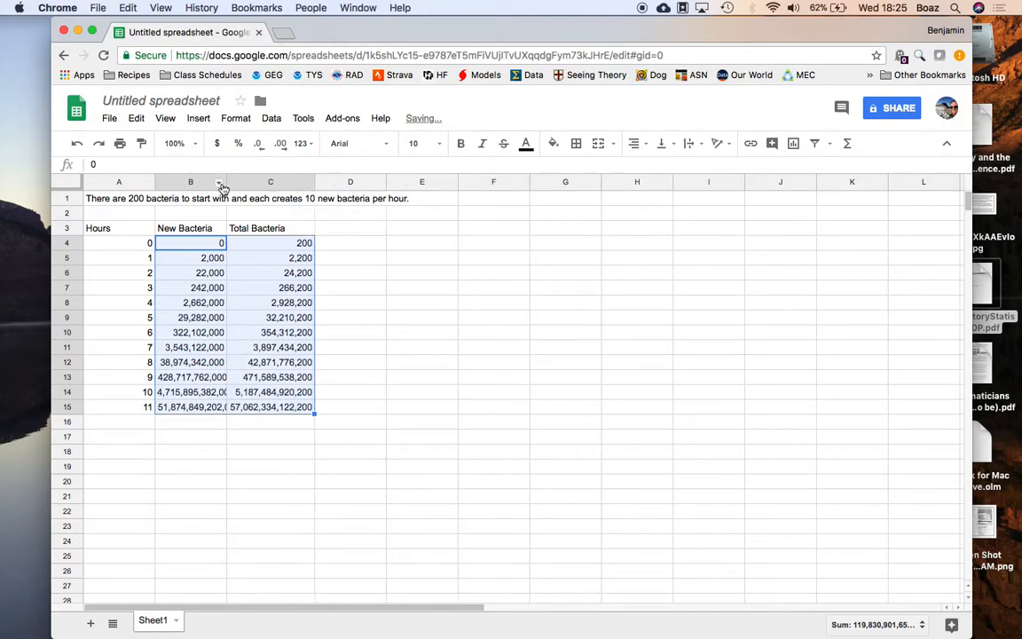
pyautogui.moveTo(226, 181); pyautogui.dragTo(238, 182)
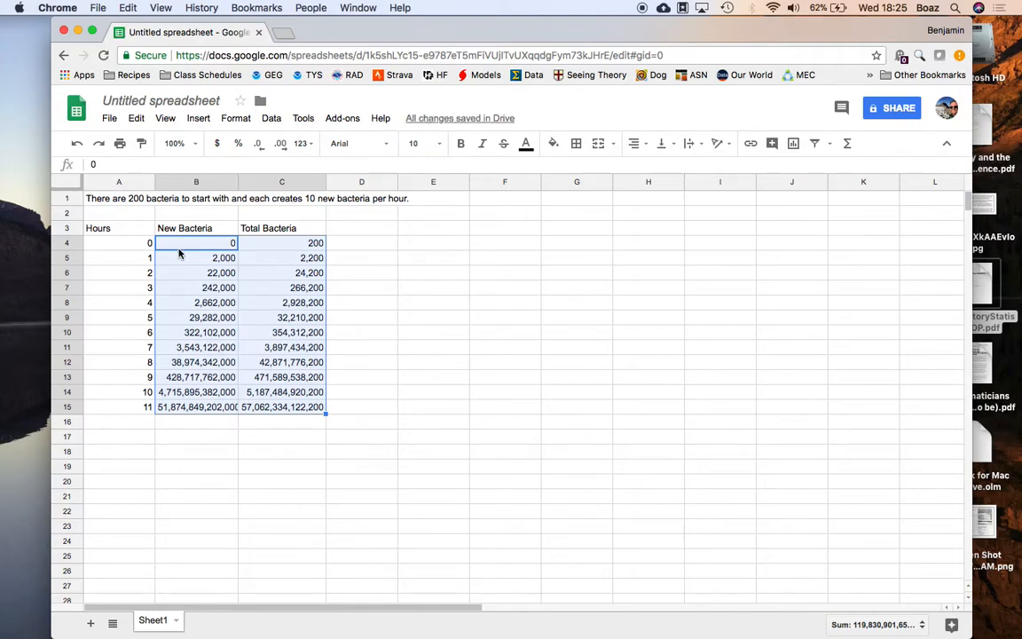
# Extend the table by one hour by filling the formulas in A15:C15 down into row 16.
pyautogui.click(299, 415)
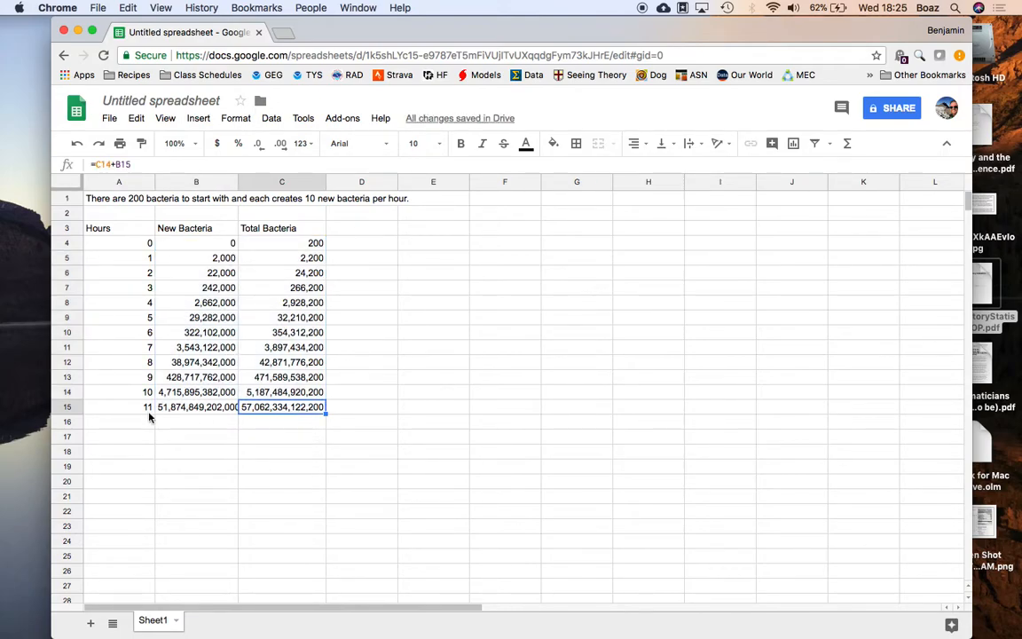
pyautogui.click(147, 411)
pyautogui.click(331, 413)
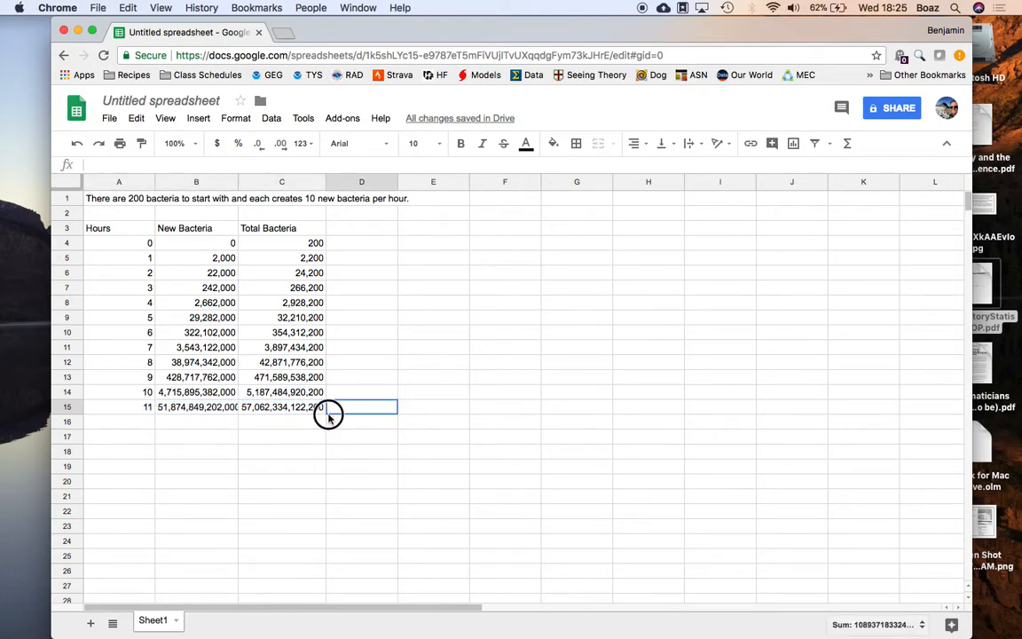
pyautogui.click(314, 414)
pyautogui.moveTo(98, 414); pyautogui.dragTo(326, 426)
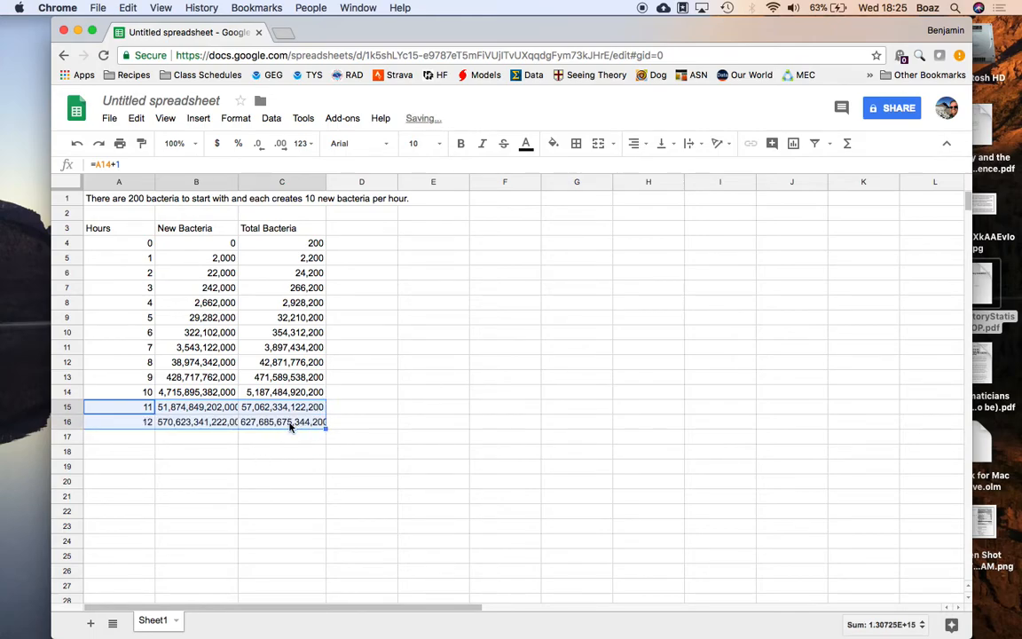
# Label F1 "Initial Number" and F2 "Number New (from old)", and fit column F's width to the text.
pyautogui.click(289, 425)
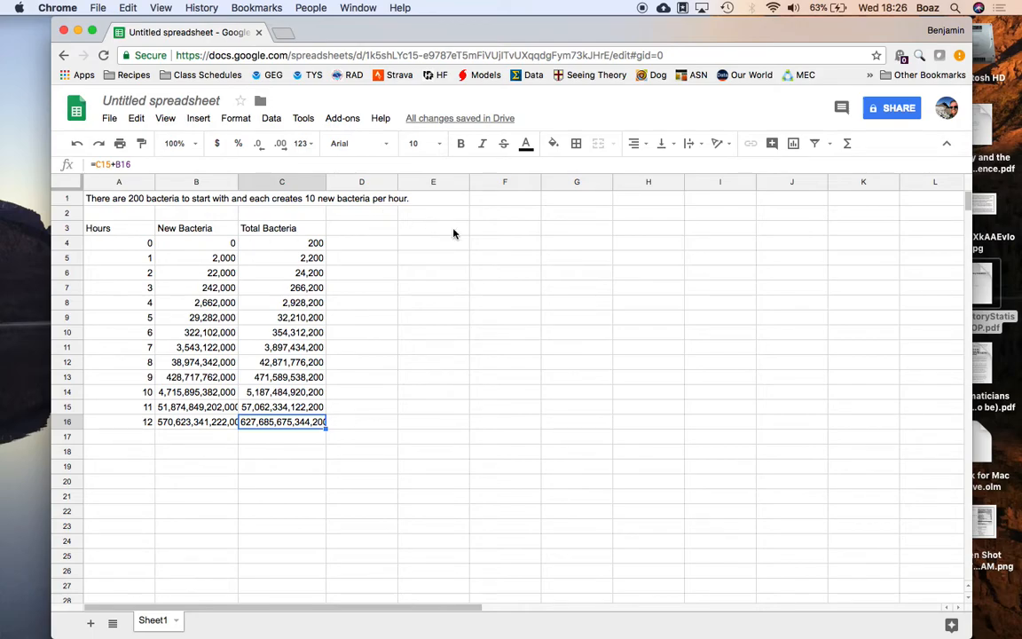
pyautogui.click(498, 204)
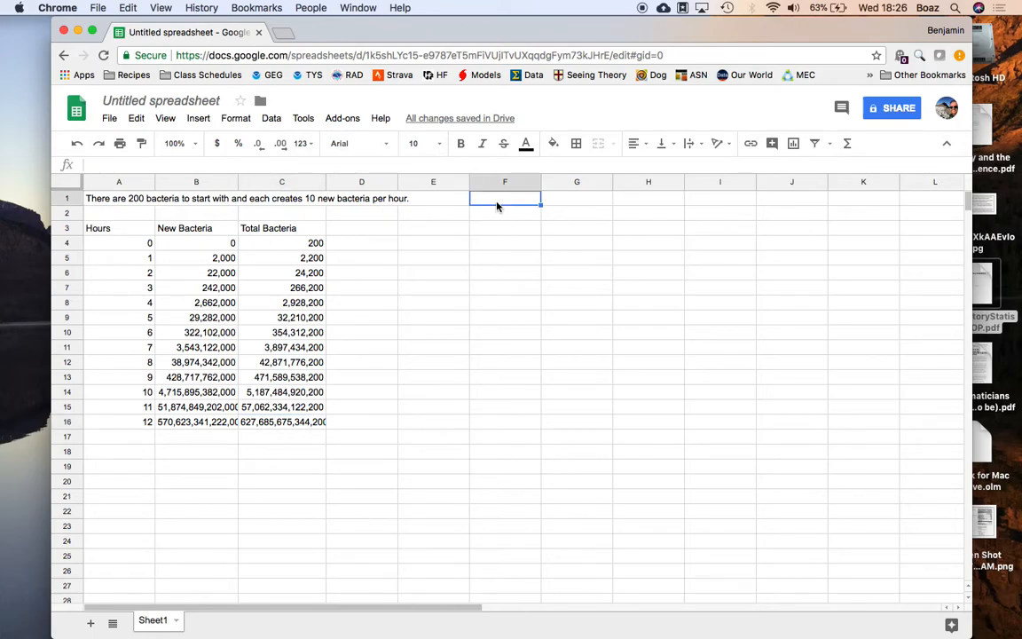
pyautogui.write('Initial Number')
pyautogui.press('Tab')
pyautogui.press('Return')
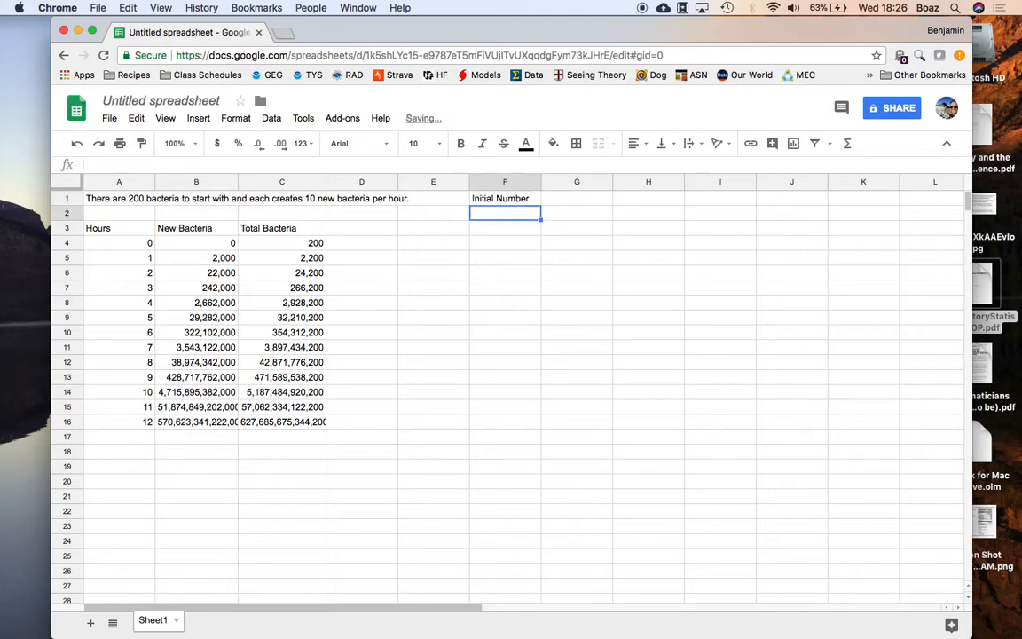
pyautogui.write('Number ')
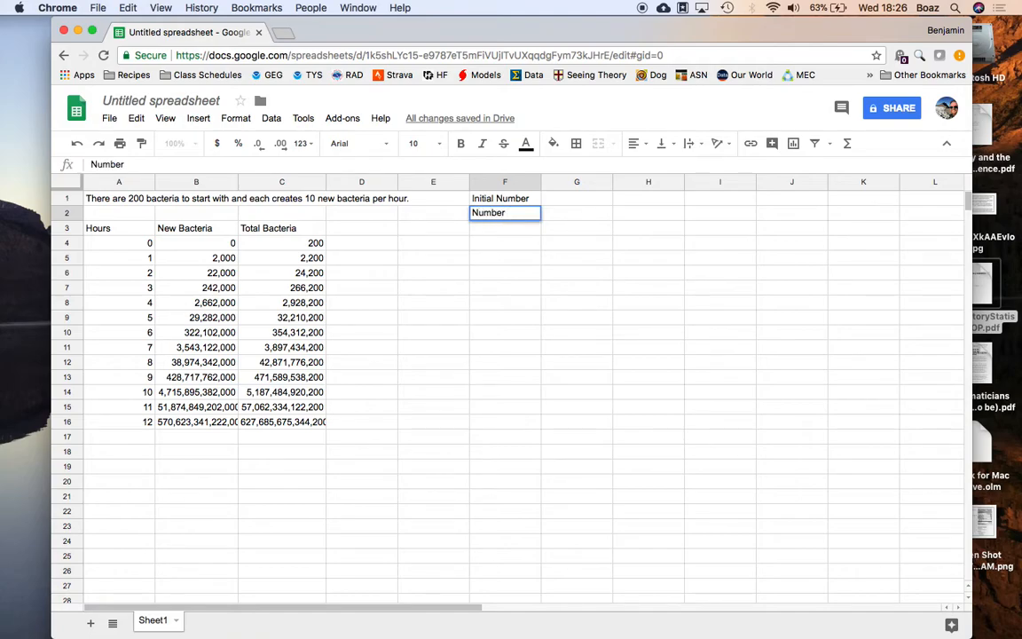
pyautogui.write('N')
pyautogui.write('ew')
pyautogui.write('(from old)')
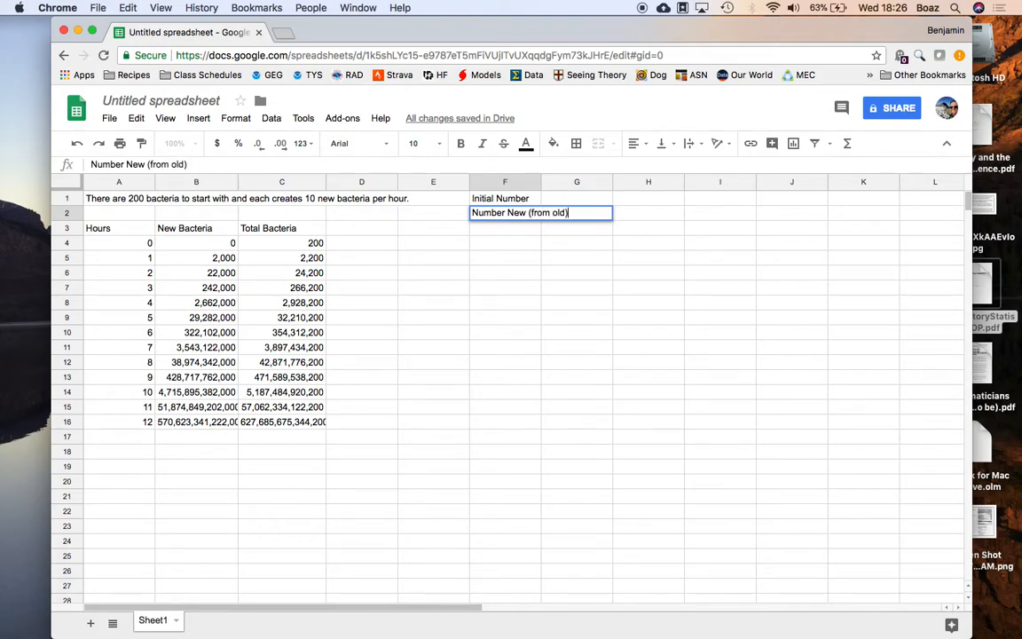
pyautogui.press('Return')
pyautogui.doubleClick(541, 181)
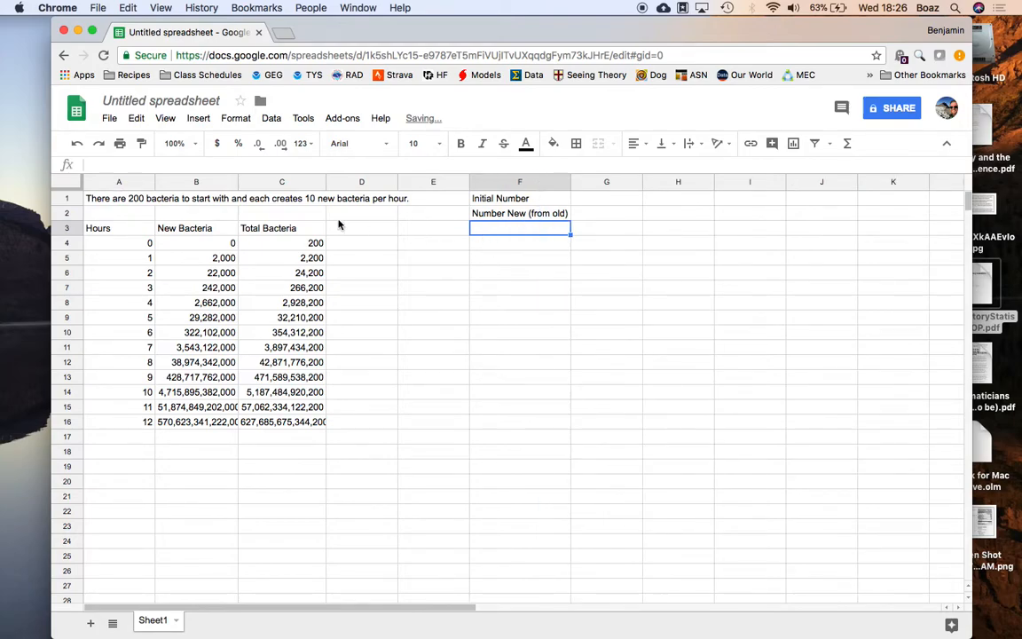
# Enter the headers Hours, New Bacteria and Total Bacteria in F3:H3 for a second table.
pyautogui.click(108, 229)
pyautogui.click(515, 229)
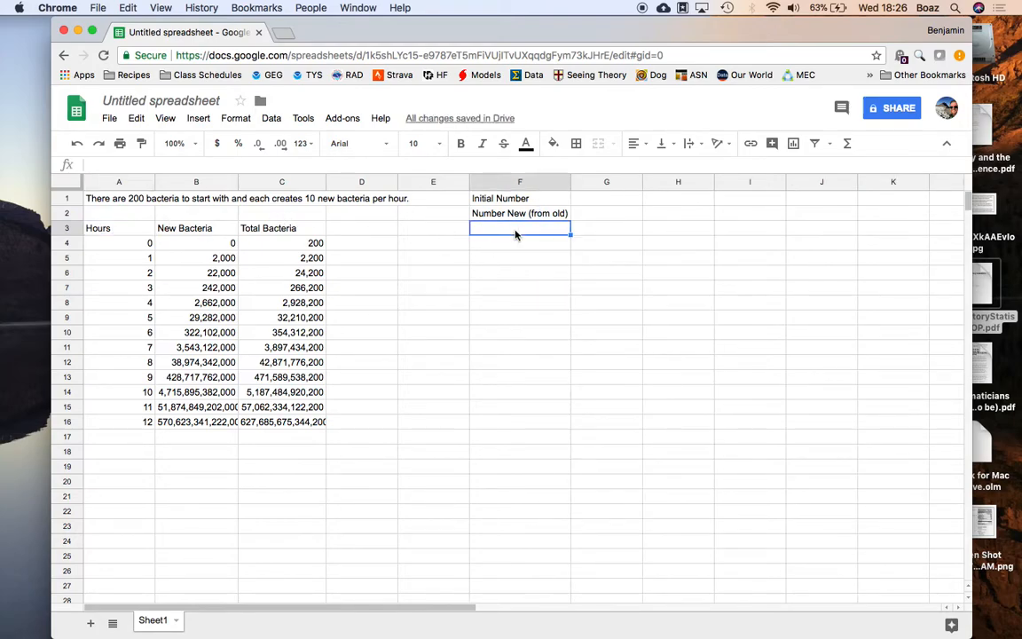
pyautogui.write('Hours')
pyautogui.press('Tab')
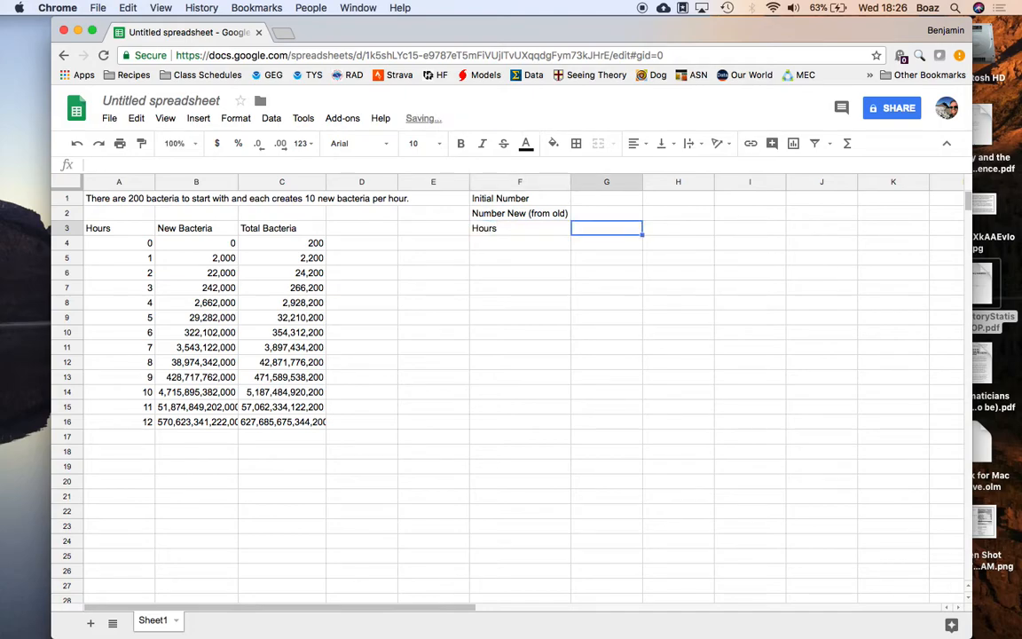
pyautogui.write('New Bac')
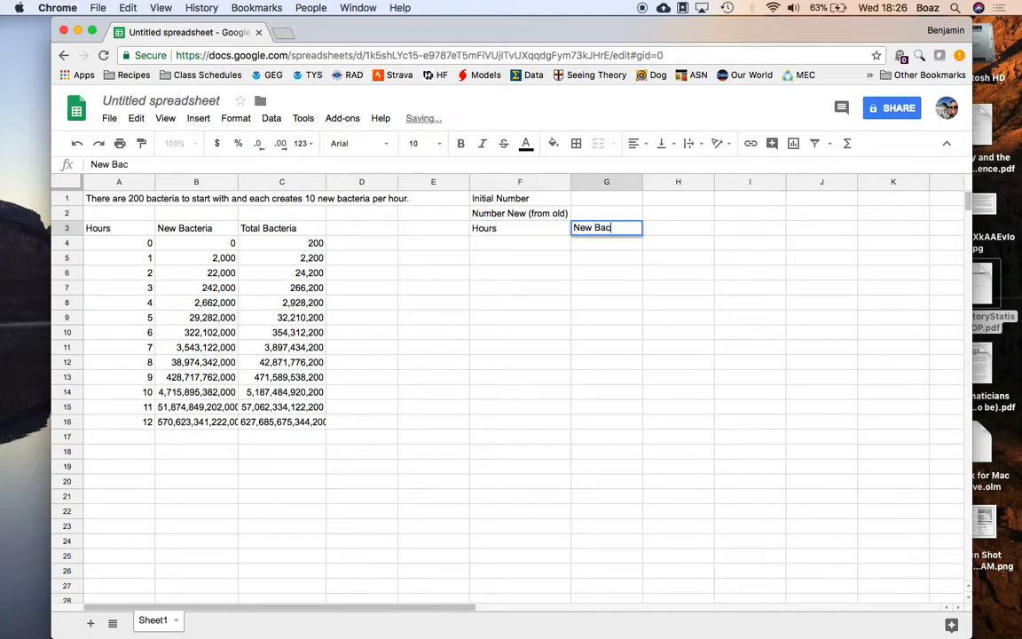
pyautogui.write('teria')
pyautogui.press('Tab')
pyautogui.write('To')
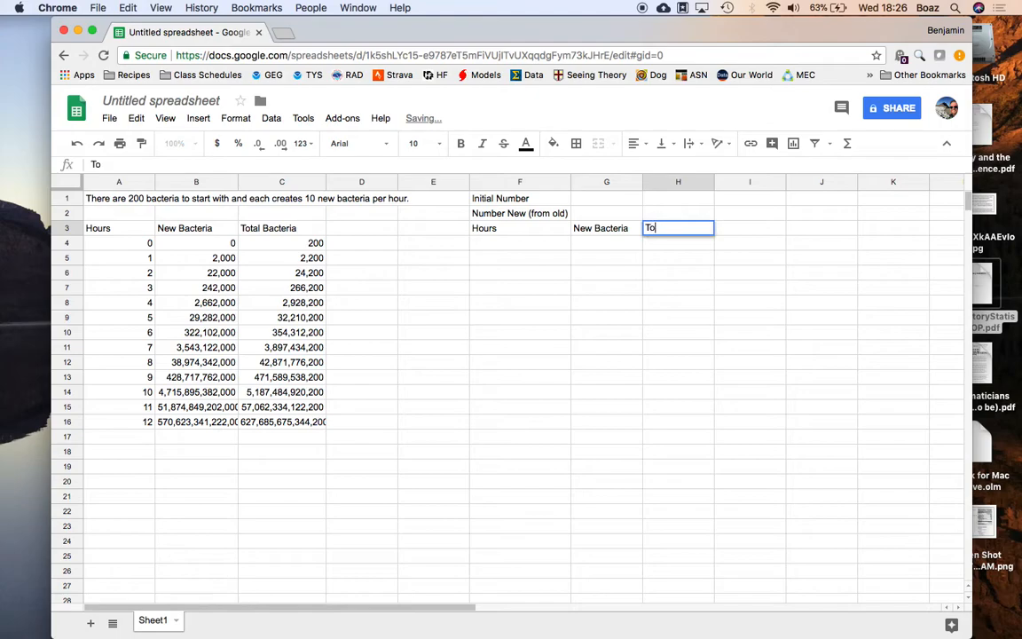
pyautogui.write('tal Bacteria')
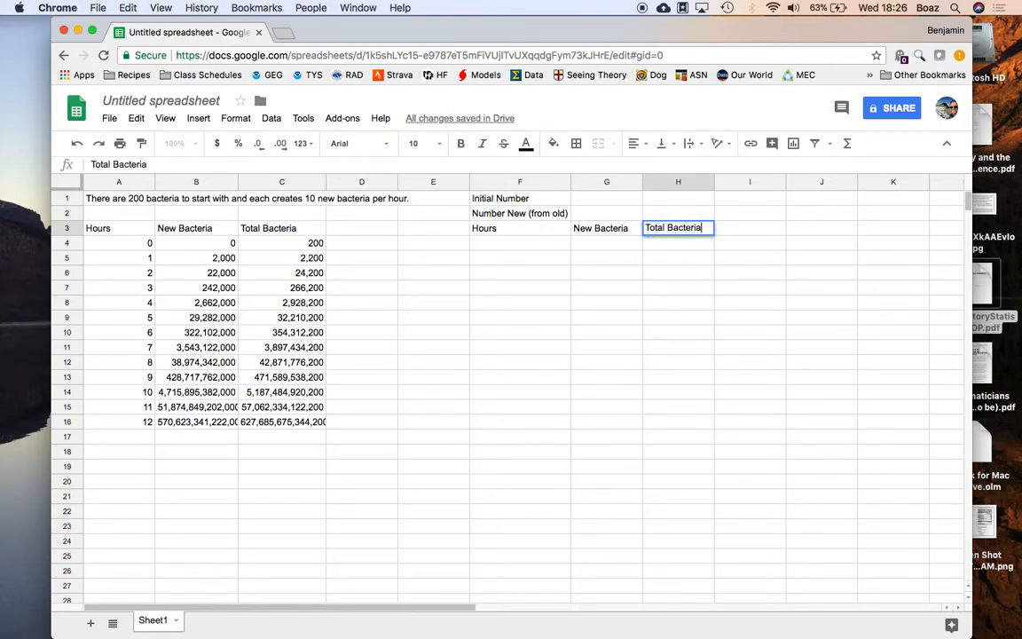
pyautogui.press('Return')
# Start the second table with 0 in F4 and G4, and the formula =F4+1 in F5.
pyautogui.write('0')
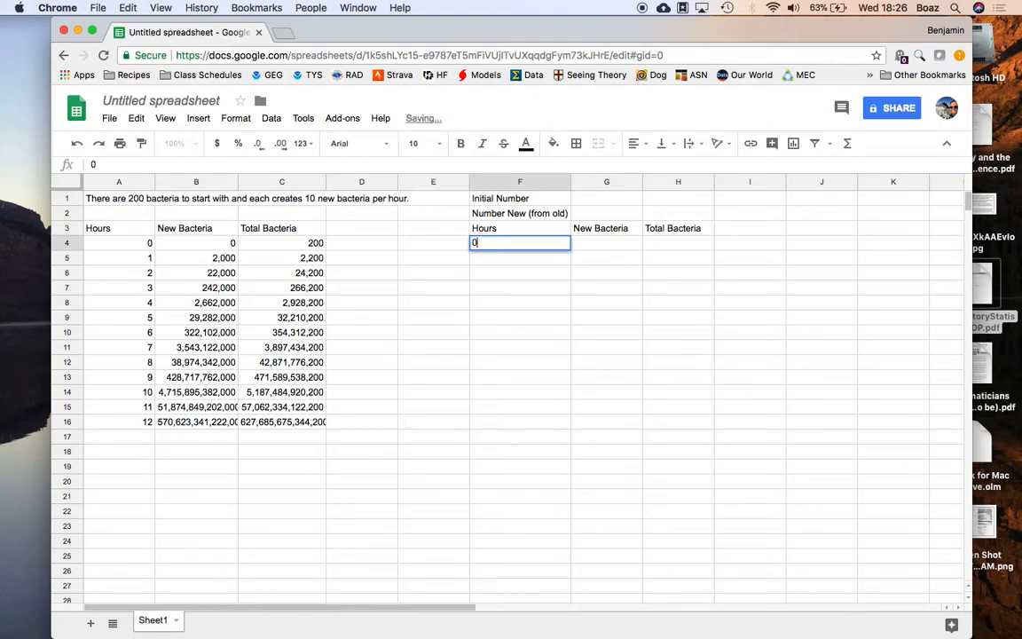
pyautogui.press('Tab')
pyautogui.click(543, 261)
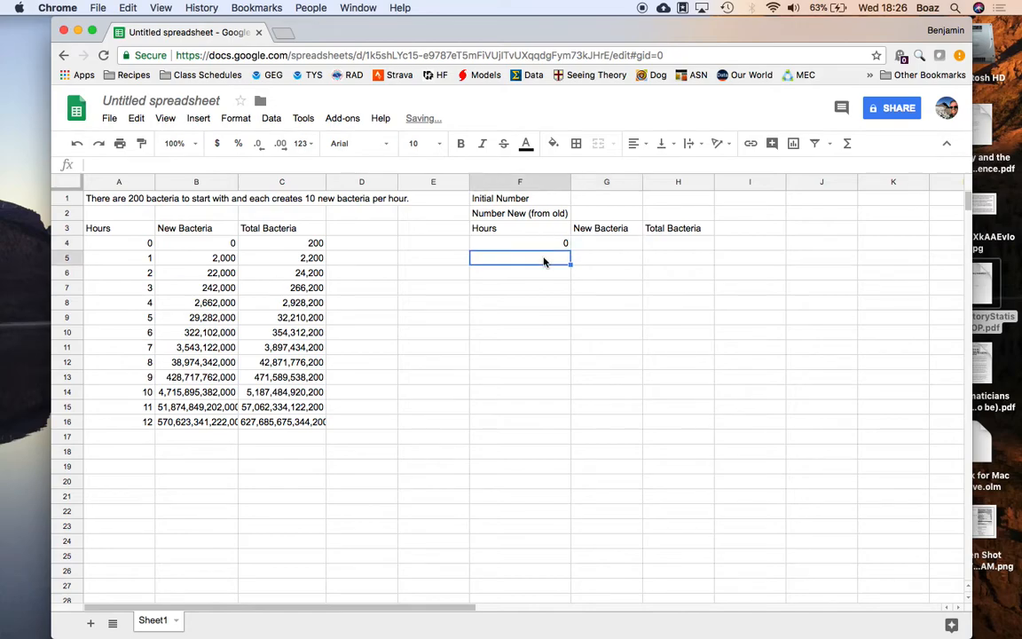
pyautogui.write('=F4+1')
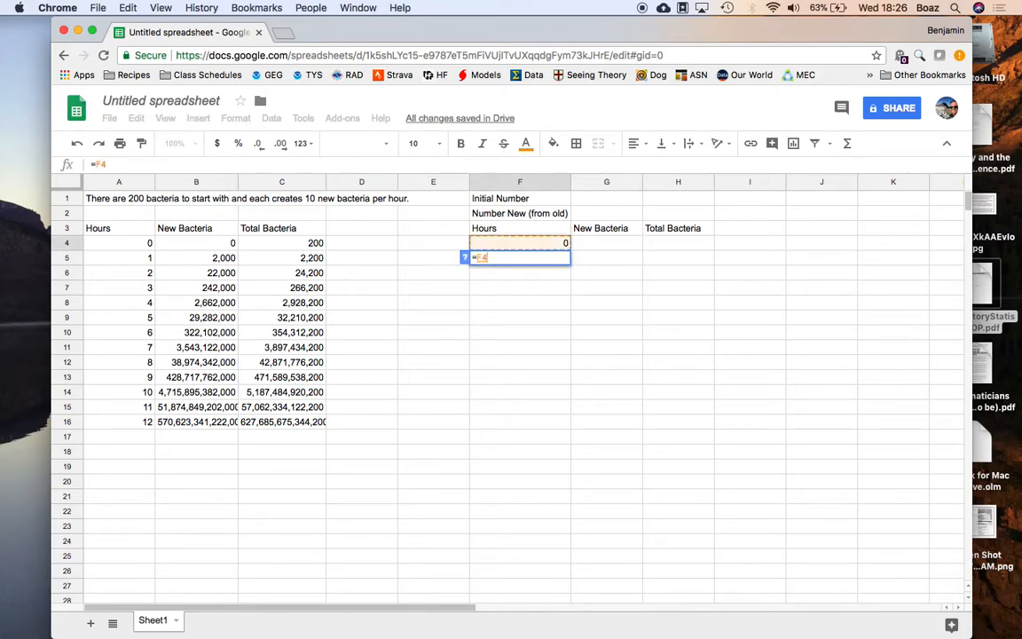
pyautogui.press('Return')
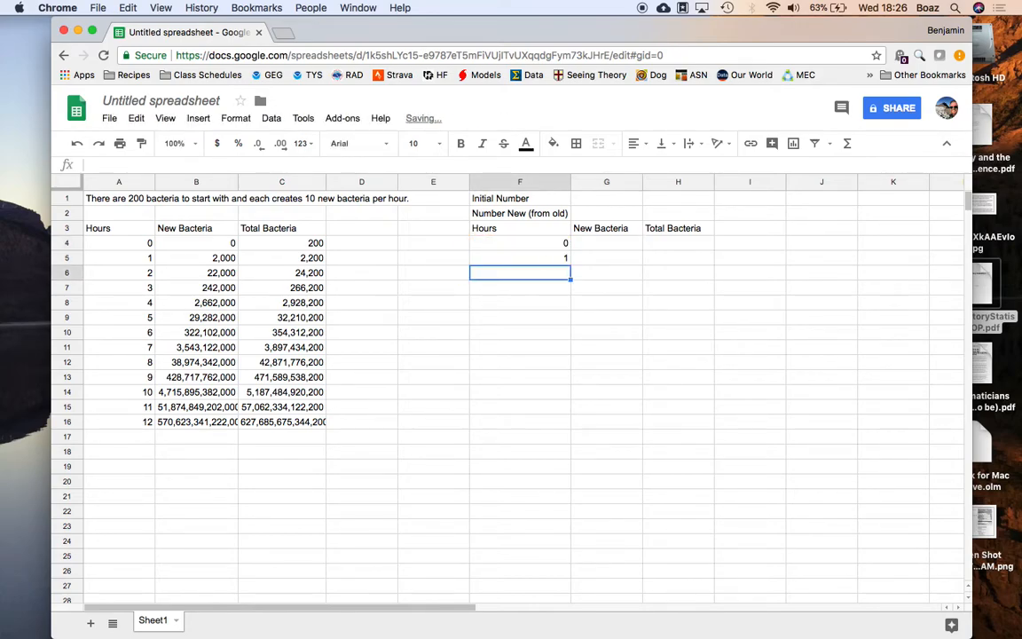
pyautogui.click(584, 243)
pyautogui.write('0')
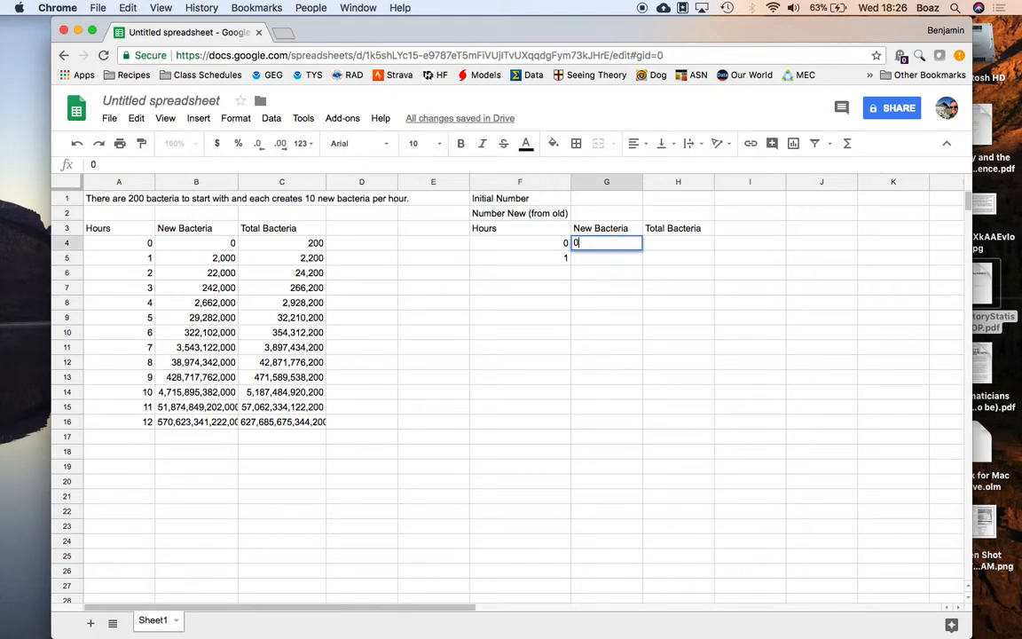
pyautogui.press('Tab')
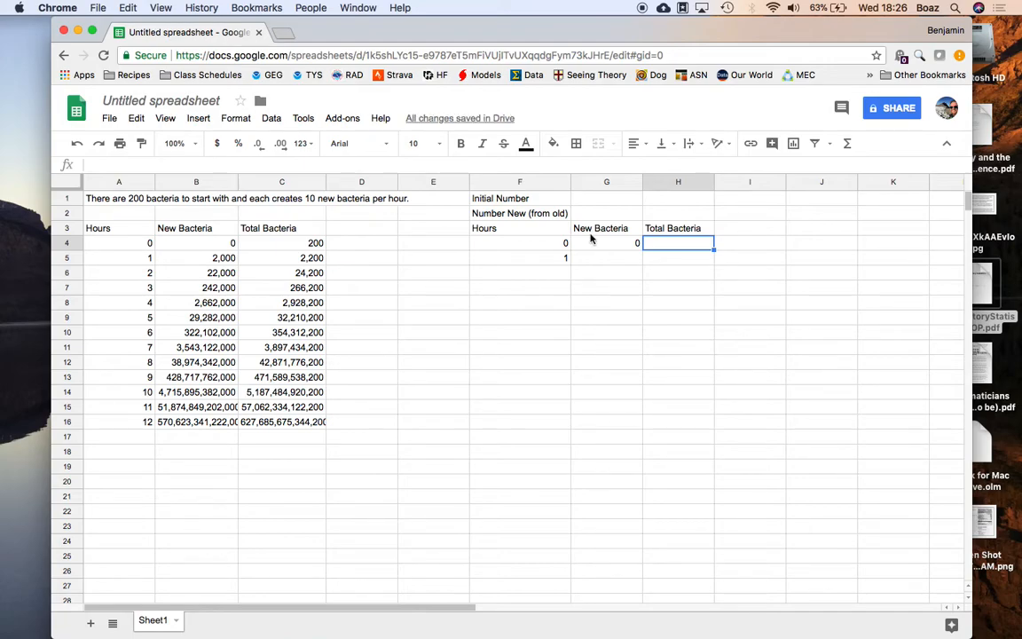
# Enter the parameters: 200 in G1 for the initial number and 10 in G2 for the number new.
pyautogui.click(628, 199)
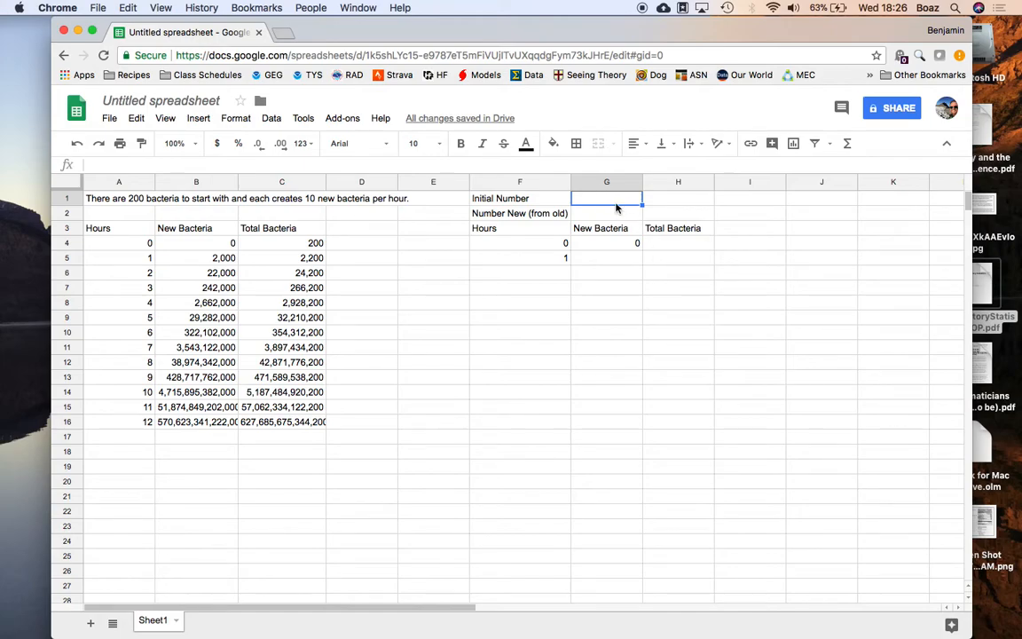
pyautogui.write('200')
pyautogui.press('Return')
pyautogui.write('10')
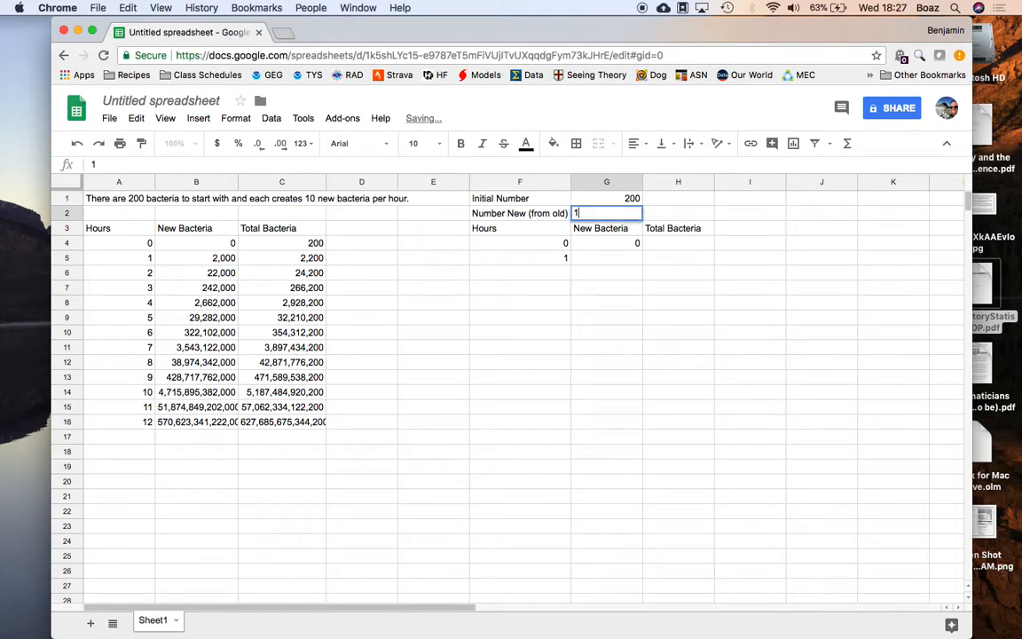
pyautogui.press('Return')
# Link the starting total in H4 to the initial number with the formula =G1.
pyautogui.press('Down')
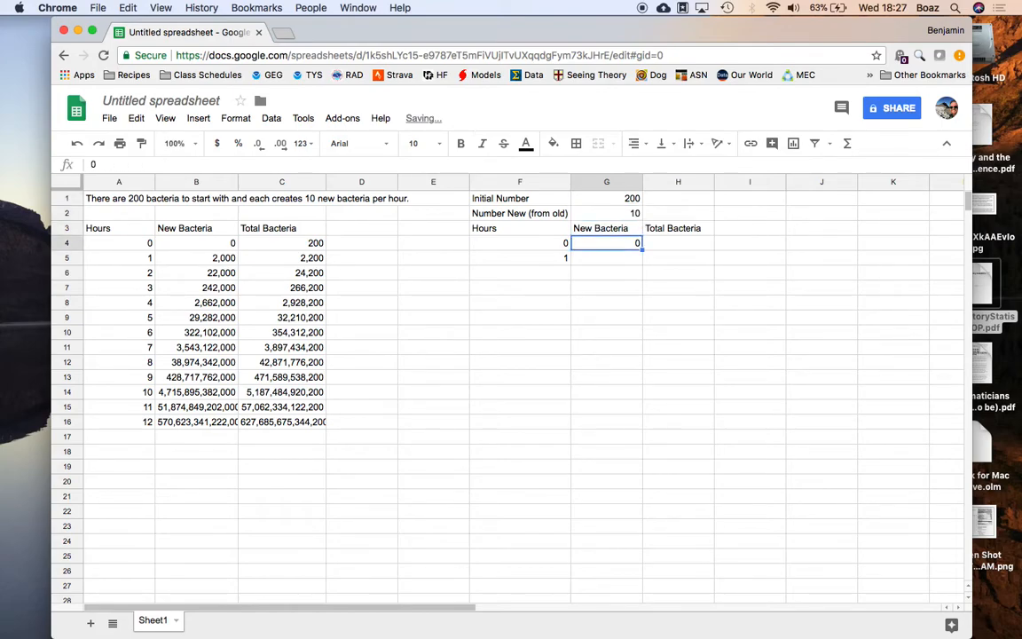
pyautogui.press('Right')
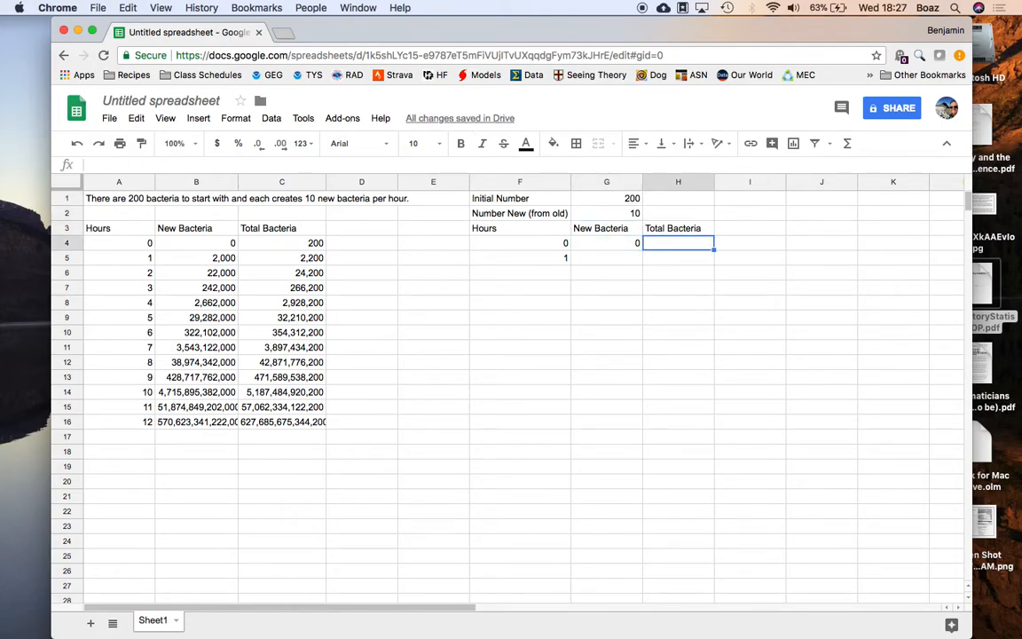
pyautogui.write('=')
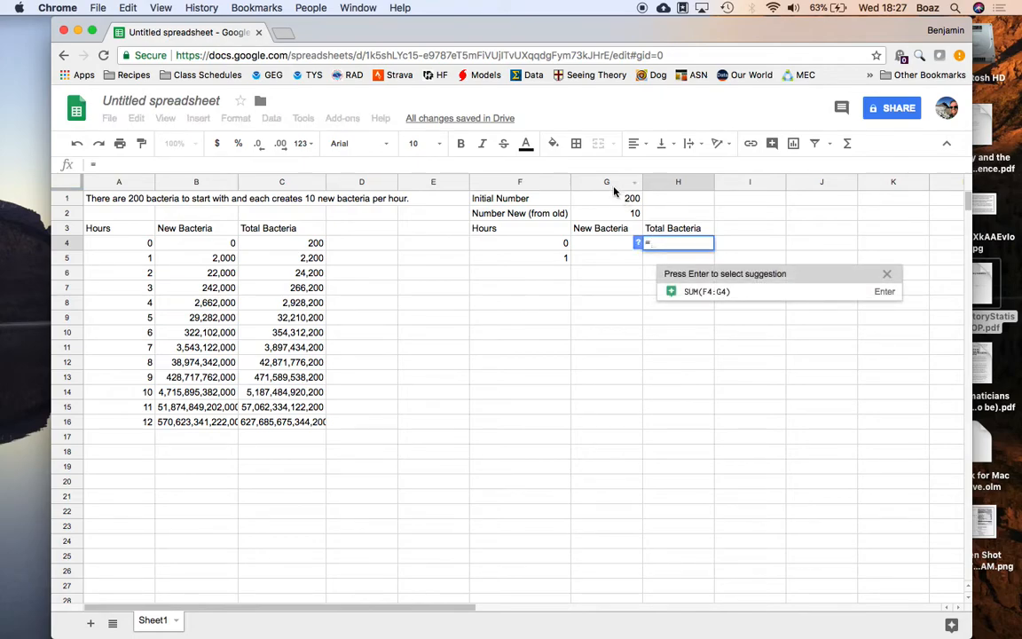
pyautogui.click(610, 198)
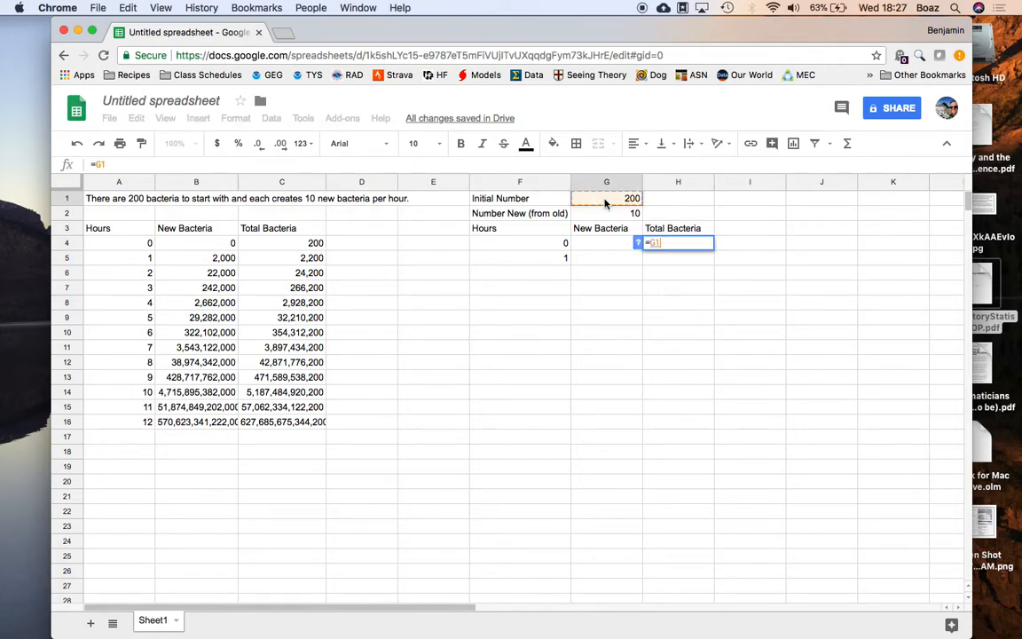
pyautogui.press('Return')
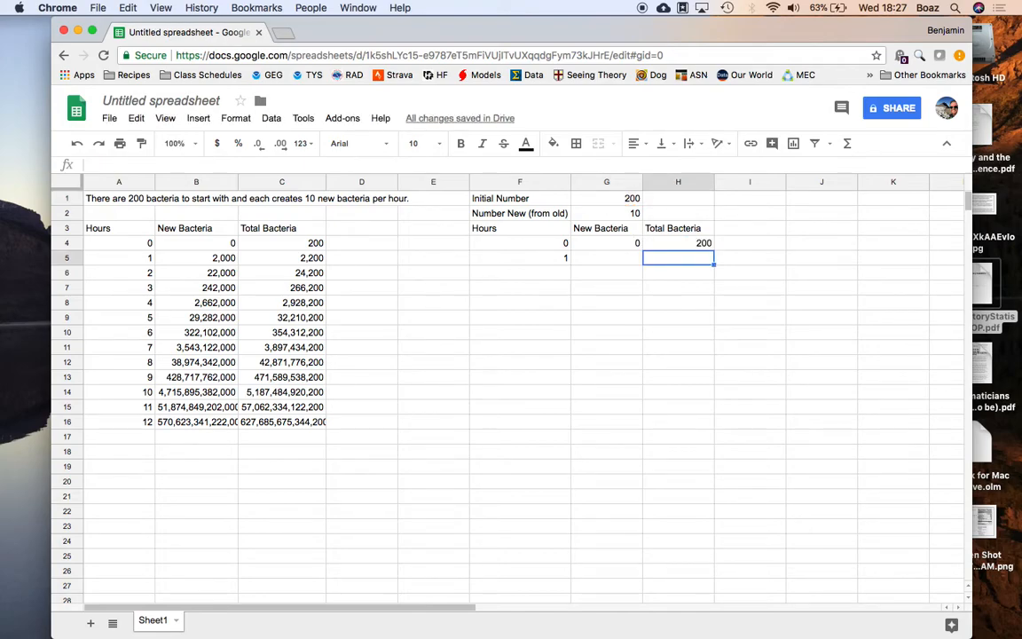
# Enter the new bacteria formula =H4*$G$2 in G5, with an absolute reference to the number-new parameter.
pyautogui.click(607, 258)
pyautogui.write('=')
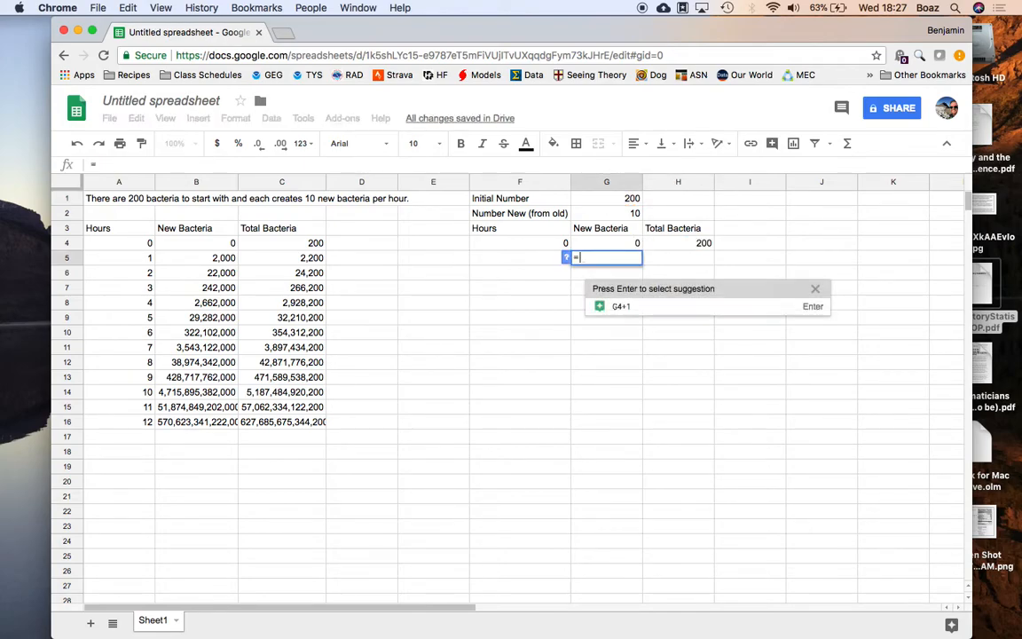
pyautogui.click(657, 247)
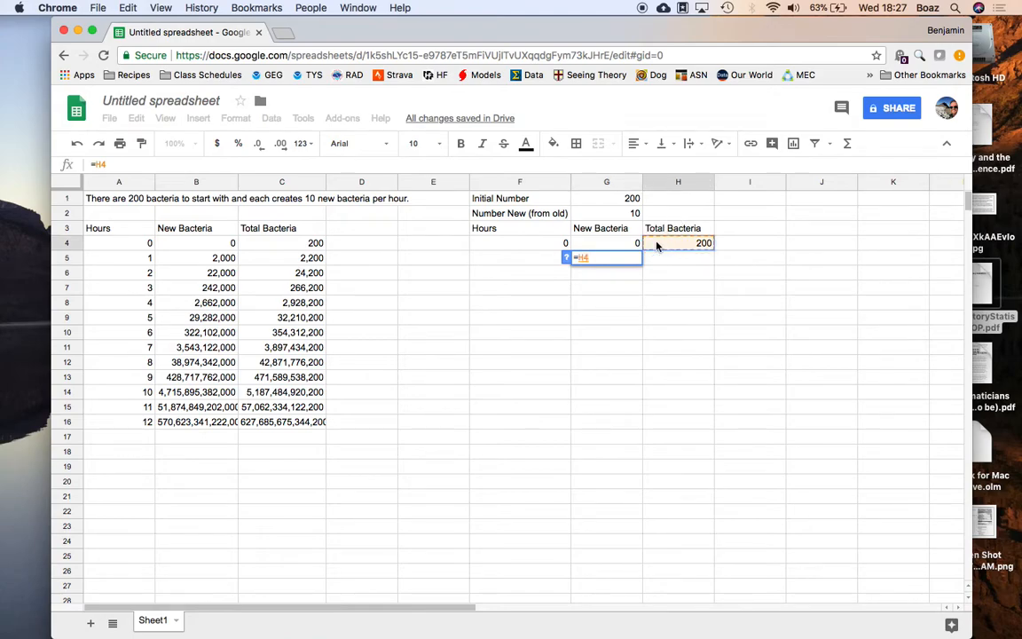
pyautogui.write('*')
pyautogui.click(612, 216)
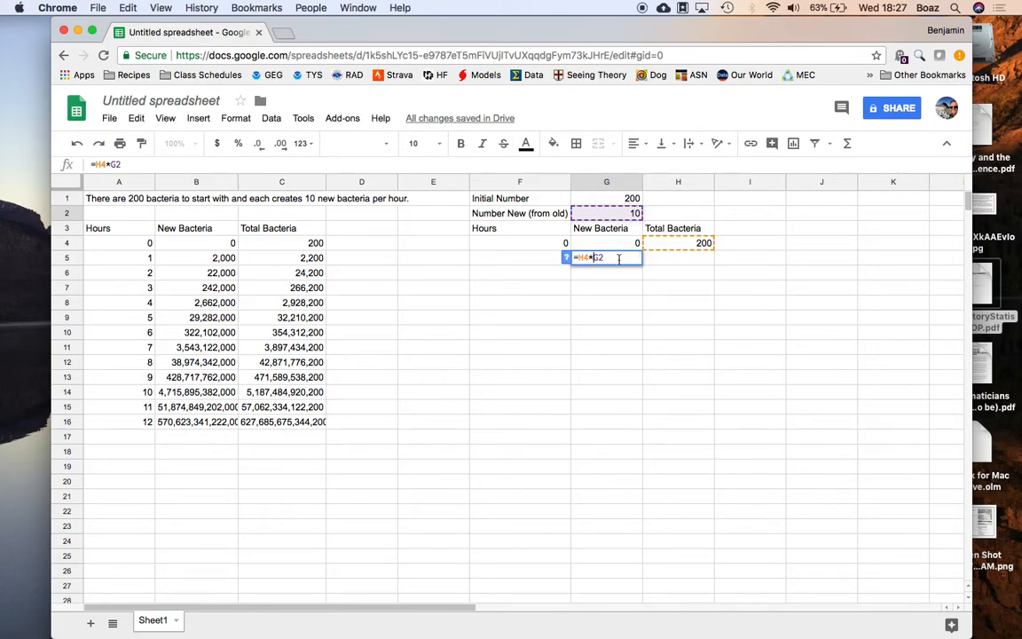
pyautogui.write('$G$')
pyautogui.press('Return')
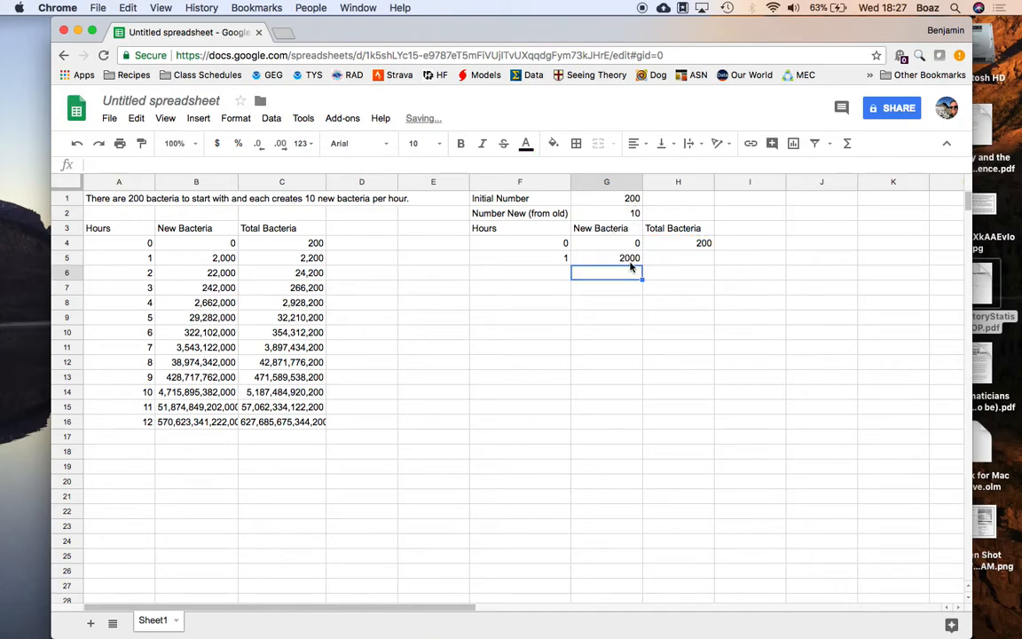
# Enter the total bacteria formula =H4+G5 in H5 and fill F5:H5 down through row 16.
pyautogui.click(673, 258)
pyautogui.write('=')
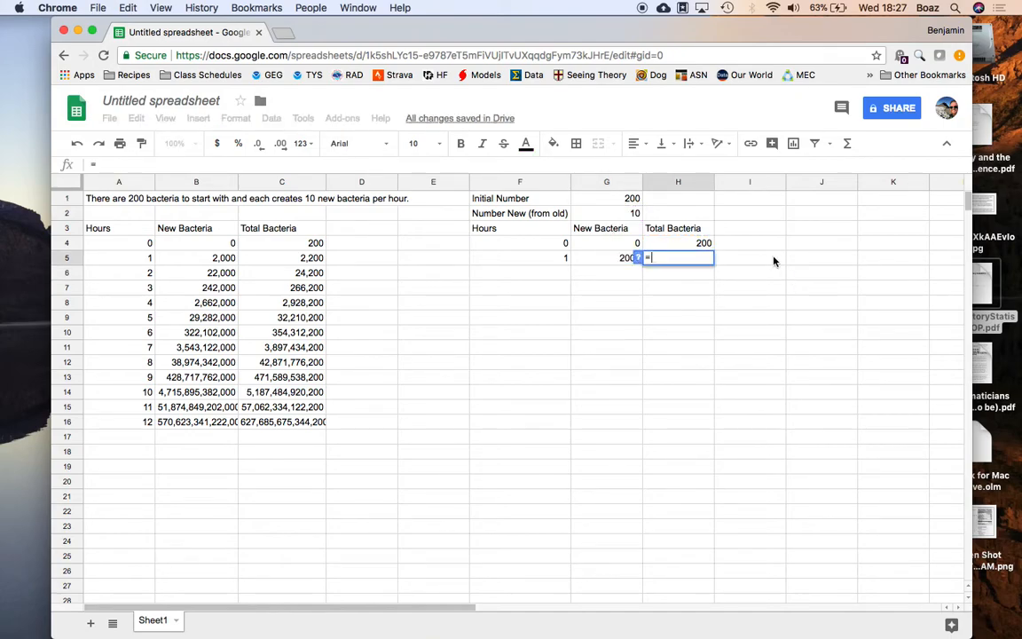
pyautogui.click(690, 246)
pyautogui.write('+')
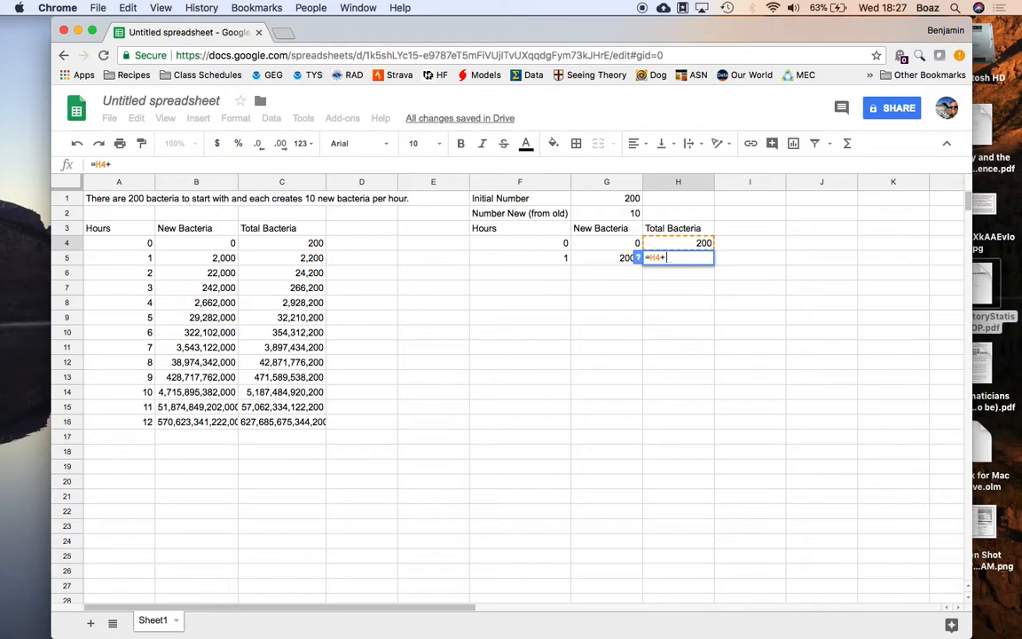
pyautogui.click(612, 258)
pyautogui.press('Return')
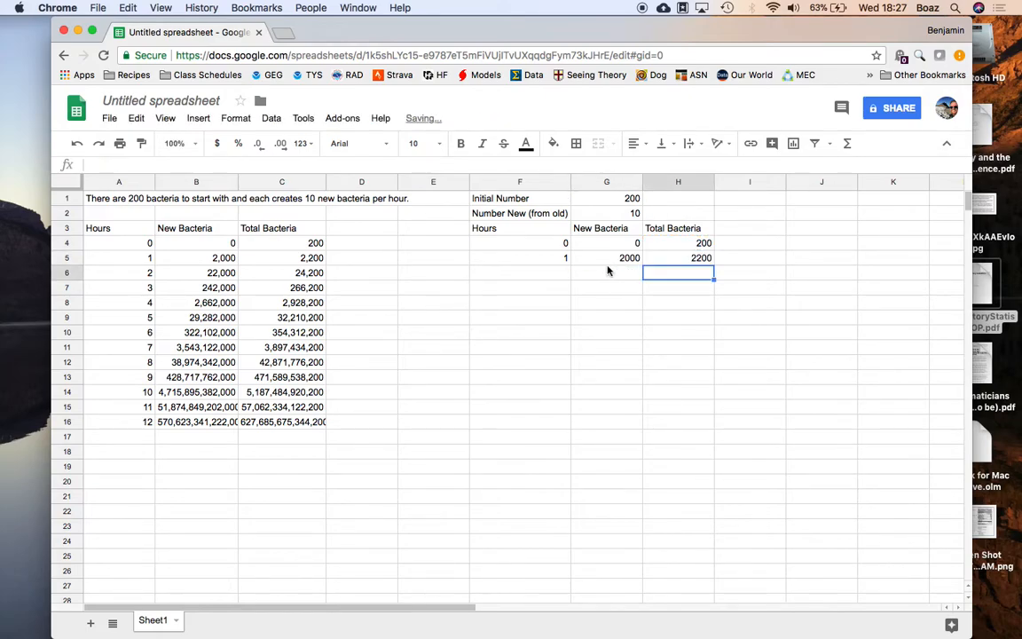
pyautogui.moveTo(551, 257); pyautogui.dragTo(709, 420)
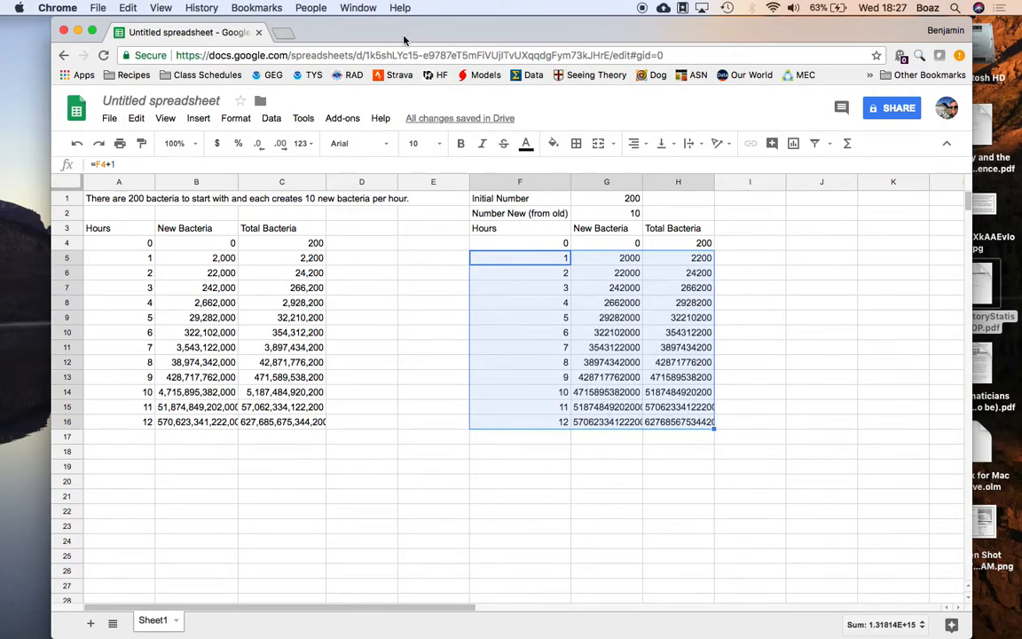
# Apply the Number format to F5:H16 and remove both decimal places.
pyautogui.click(226, 124)
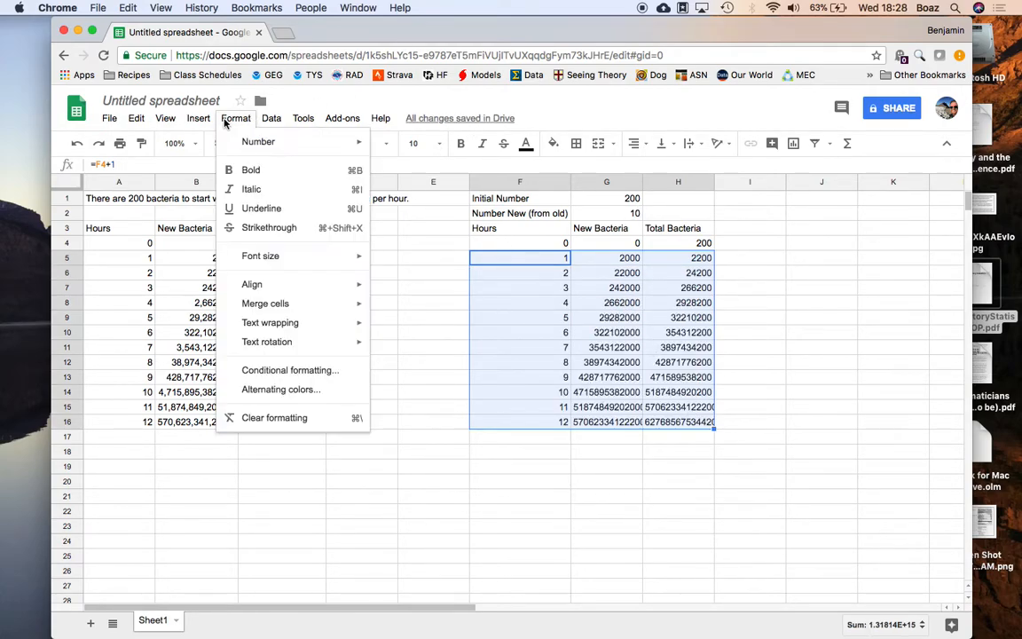
pyautogui.moveTo(246, 143)
pyautogui.click(506, 195)
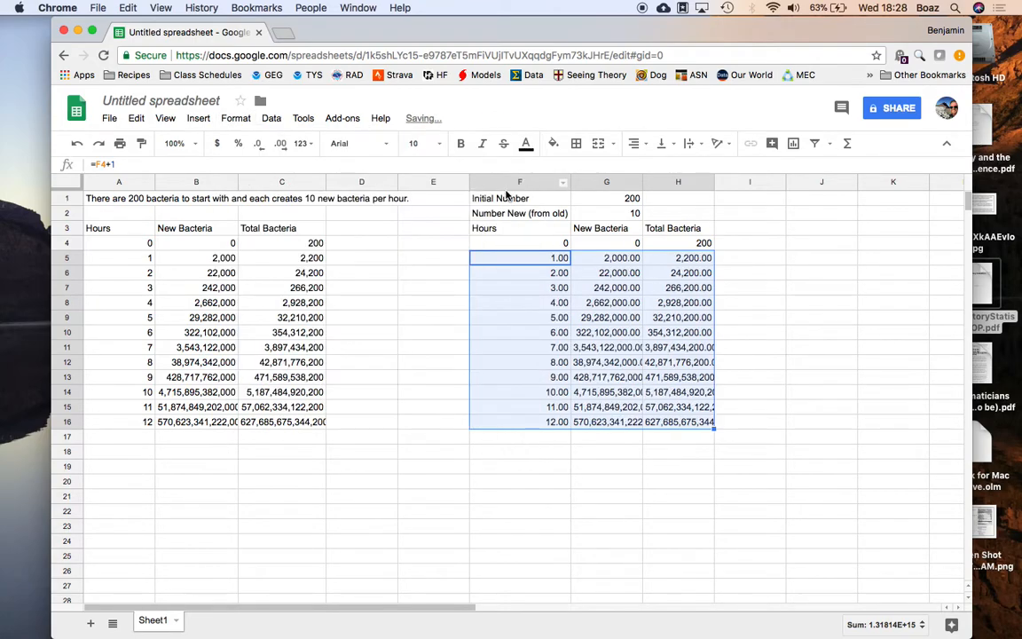
pyautogui.click(259, 147)
pyautogui.click(259, 146)
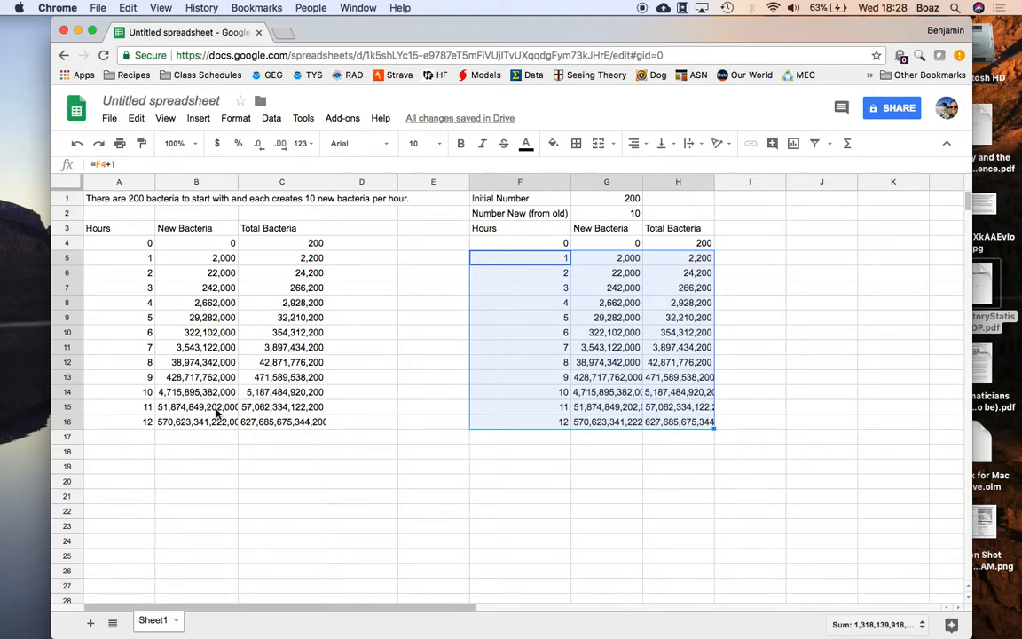
# Examine the copied New Bacteria formulas in G7 and G13 to see which cells their relative and absolute references point to.
pyautogui.click(601, 274)
pyautogui.click(608, 282)
pyautogui.click(609, 282)
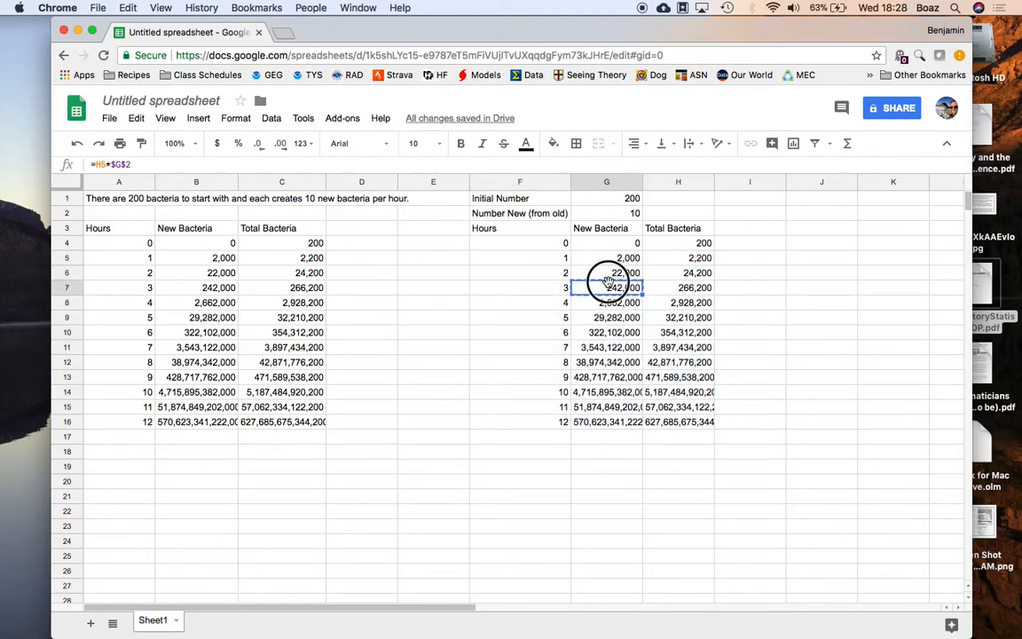
pyautogui.click(610, 291)
pyautogui.doubleClick(610, 291)
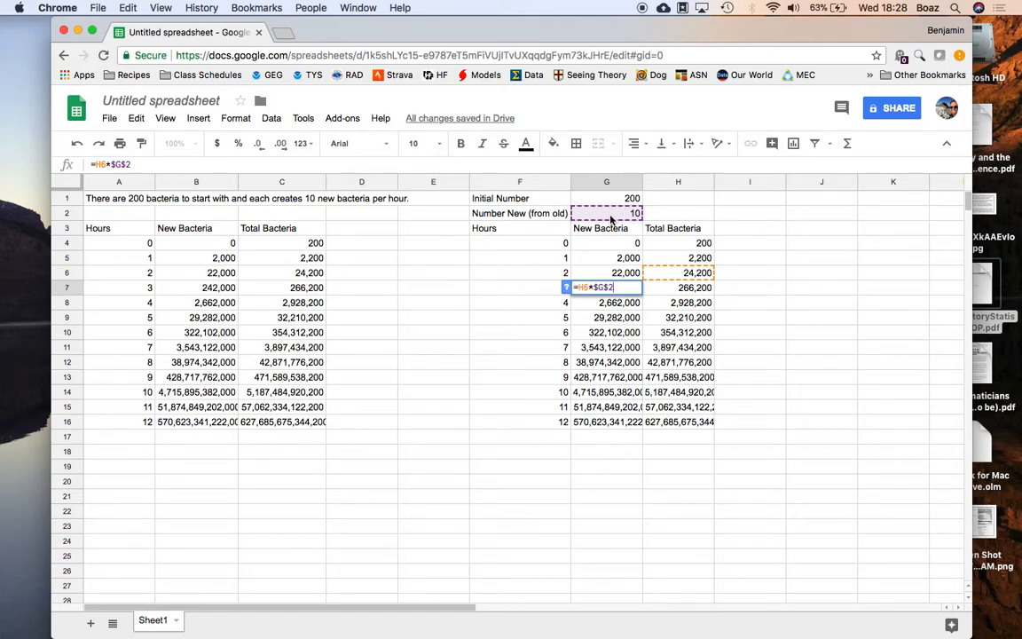
pyautogui.press('Return')
pyautogui.click(599, 379)
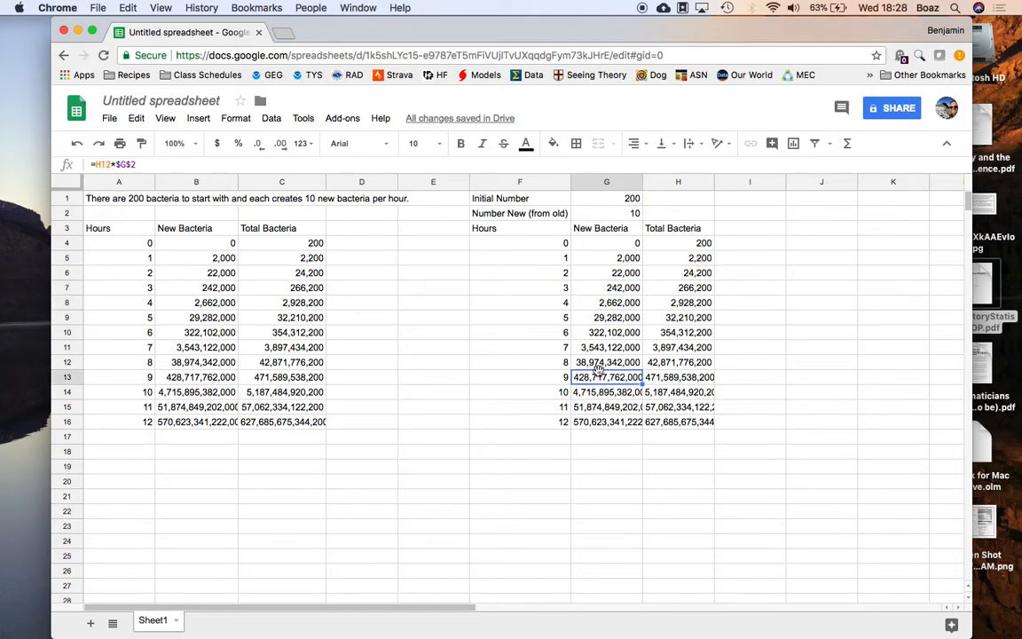
pyautogui.doubleClick(596, 378)
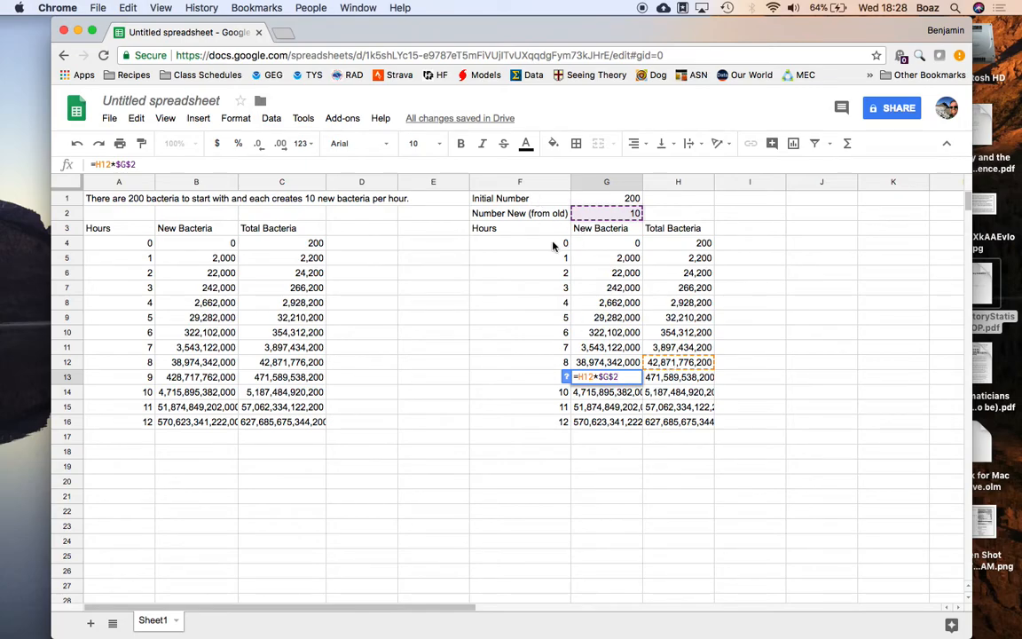
pyautogui.press('Return')
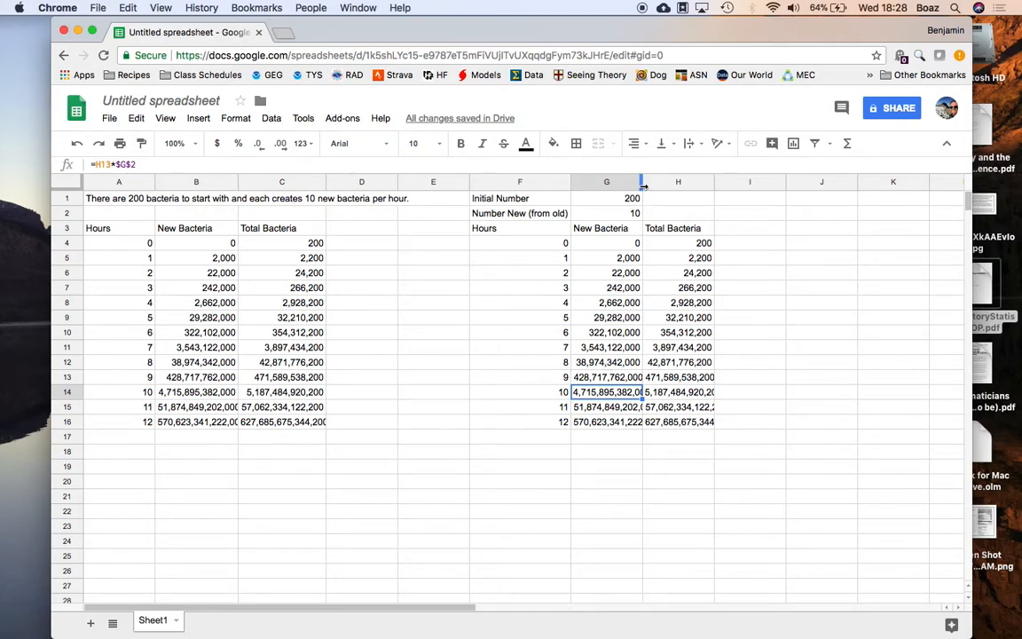
# Set the initial number in G1 to 2 and the number-new parameter in G2 to 3.
pyautogui.click(618, 201)
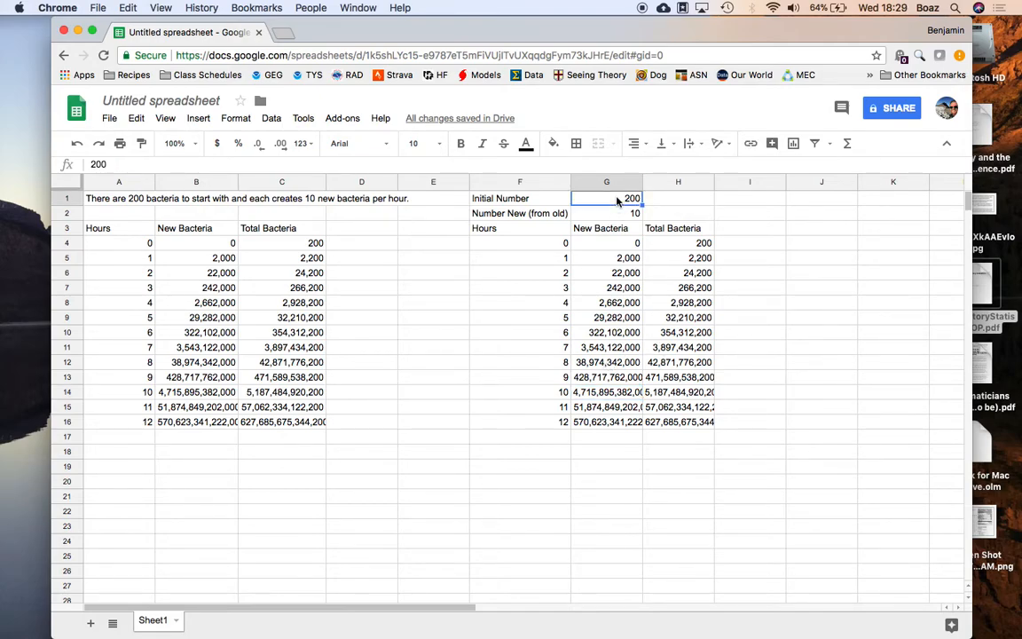
pyautogui.write('2')
pyautogui.press('Return')
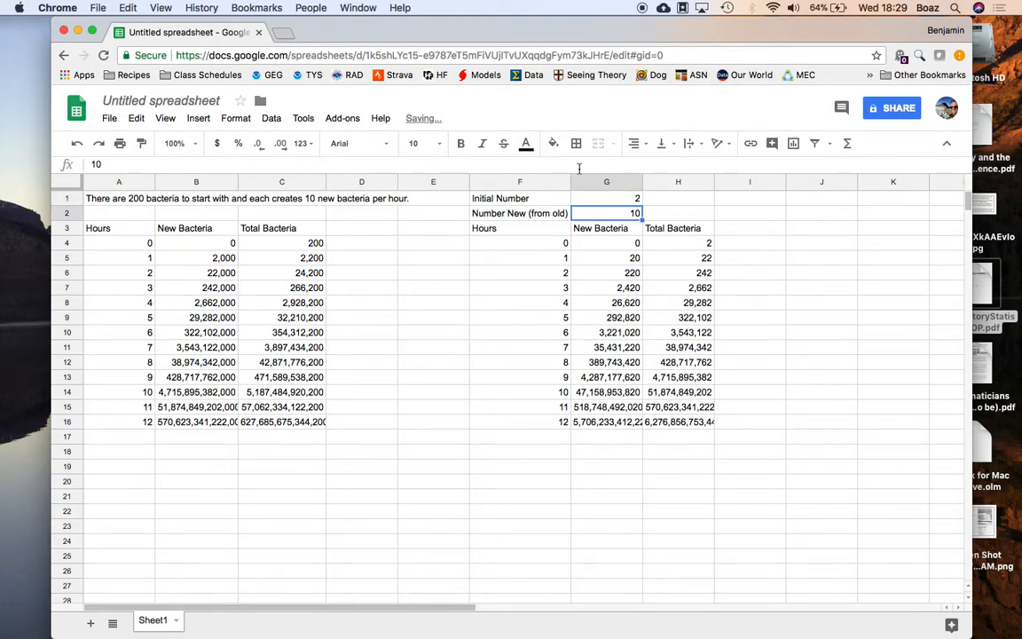
pyautogui.write('3')
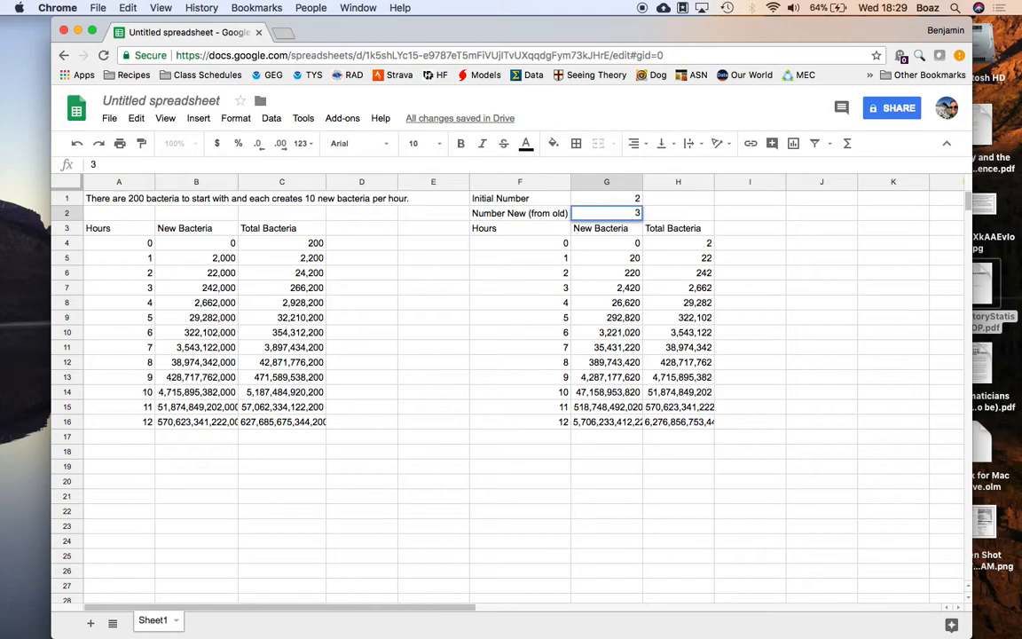
pyautogui.press('Return')
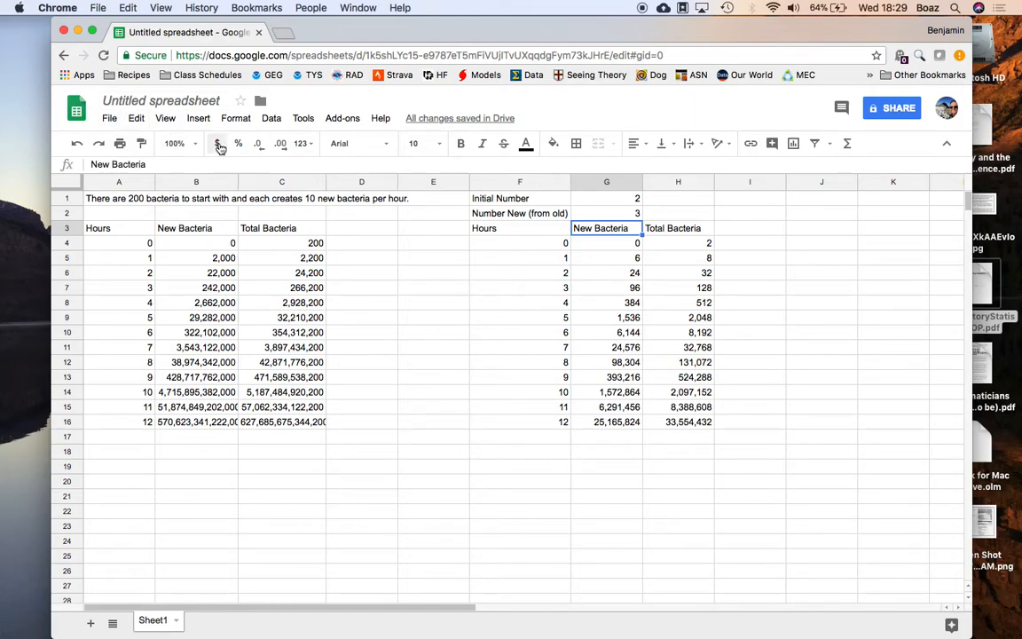
# Rename the spreadsheet as Formula Help.
pyautogui.click(197, 103)
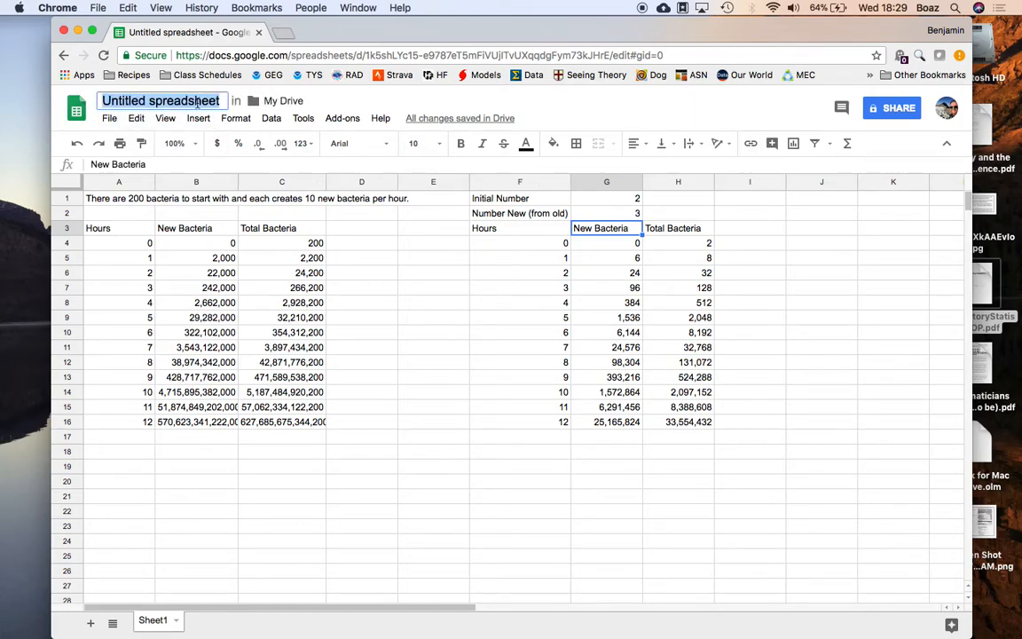
pyautogui.write('Formula')
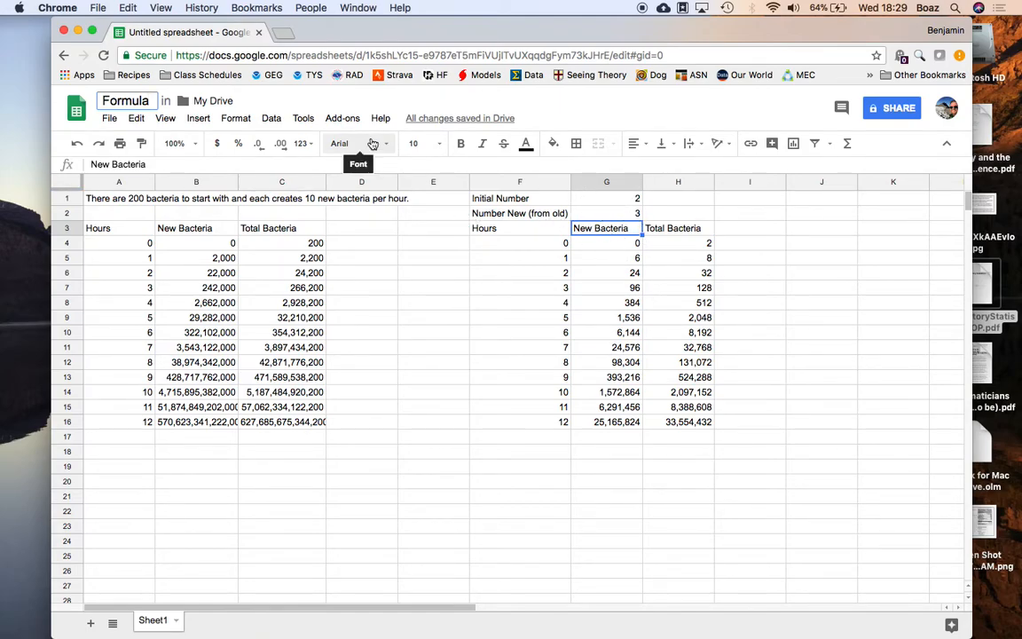
pyautogui.write('Help')
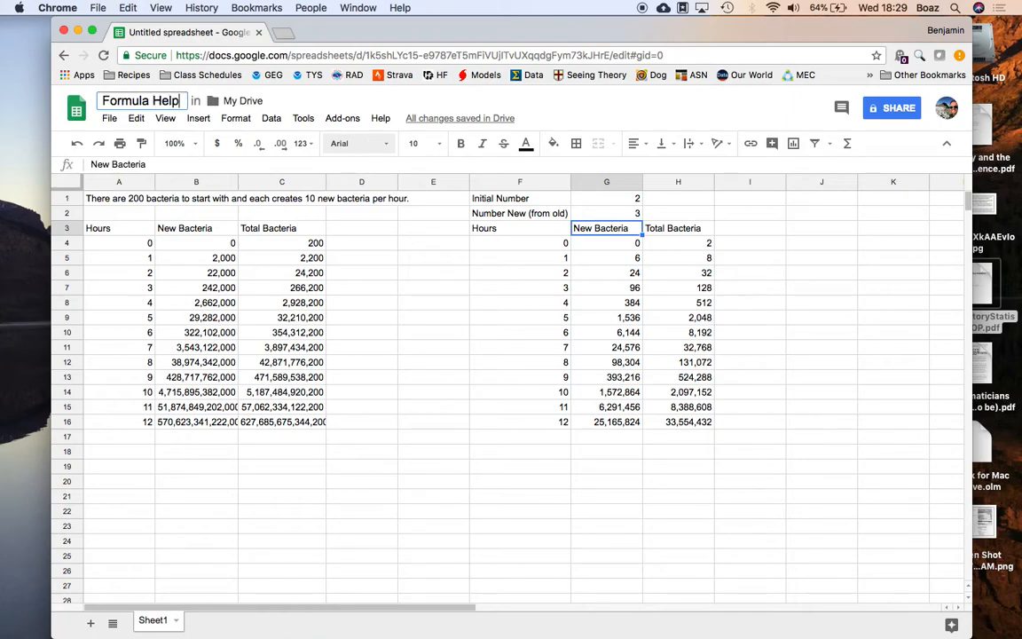
pyautogui.press('Return')
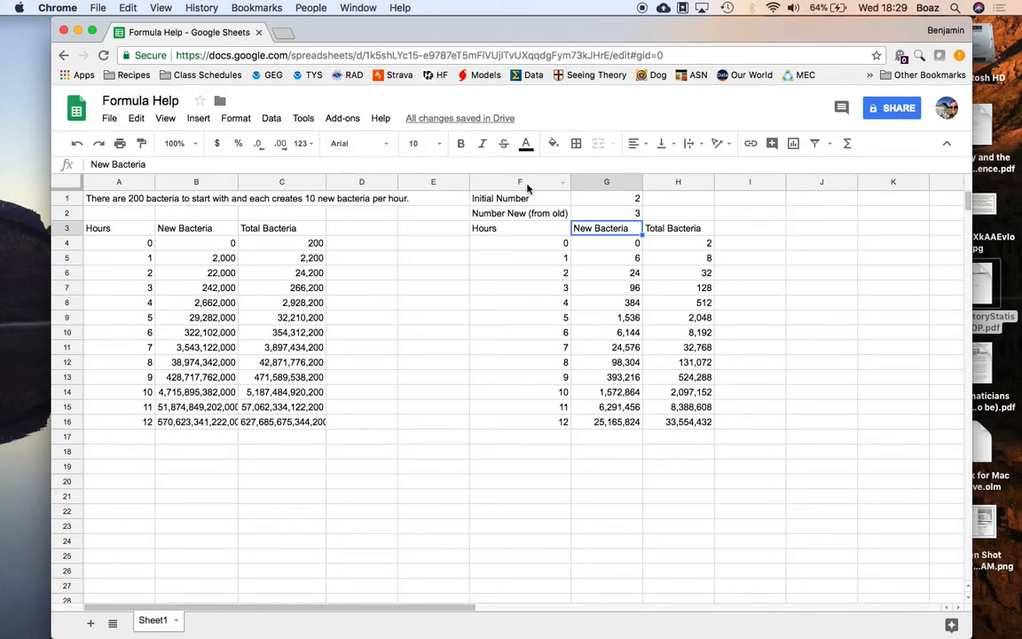
# Set the initial number in G1 to 15 and the number-new parameter in G2 to 4.
pyautogui.click(624, 214)
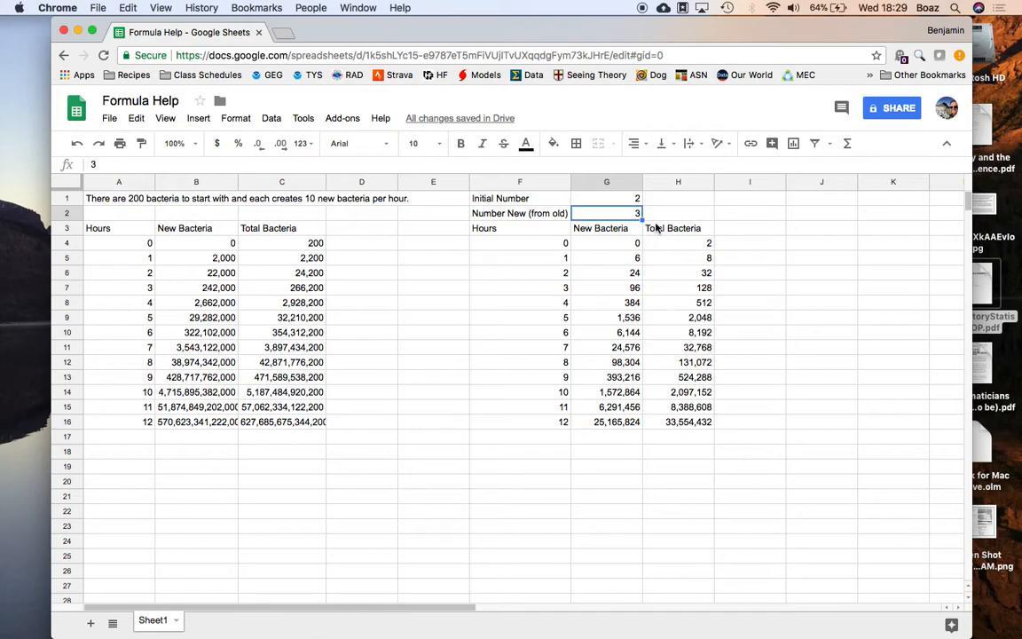
pyautogui.click(607, 199)
pyautogui.write('15')
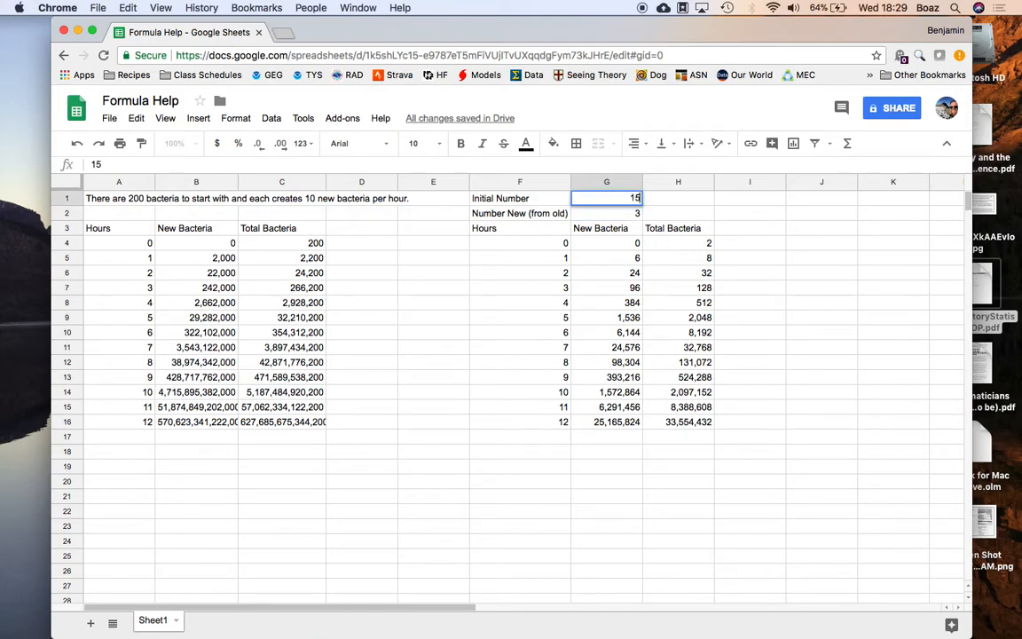
pyautogui.press('Return')
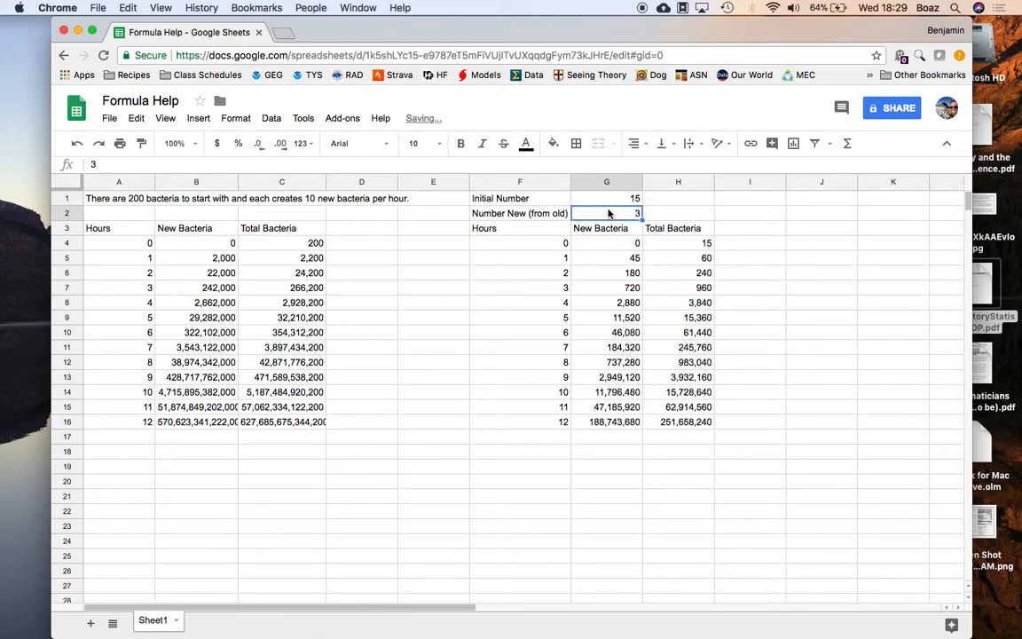
pyautogui.write('4')
pyautogui.press('Return')
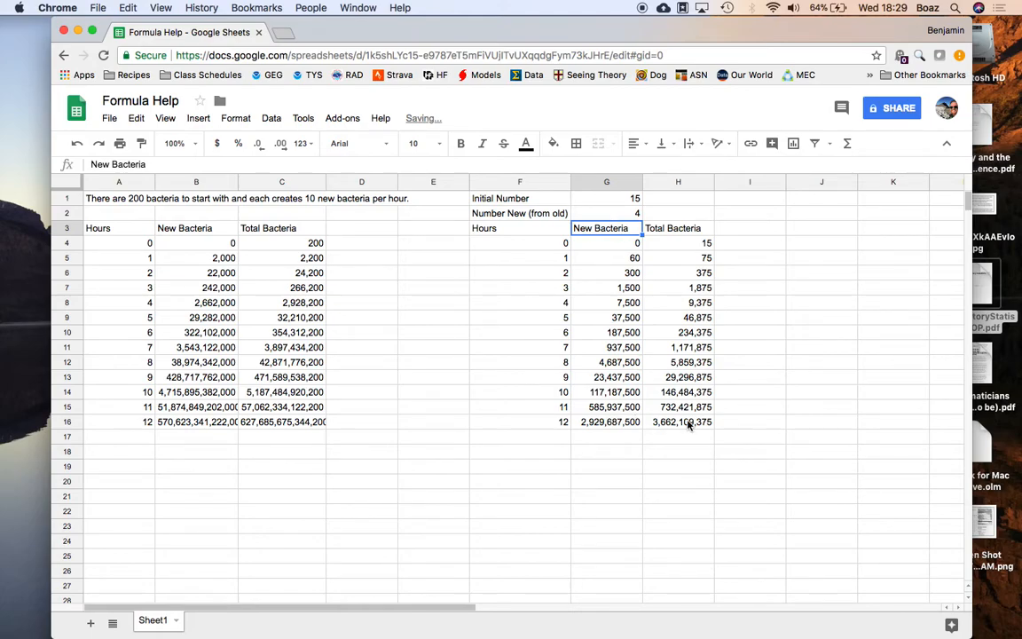